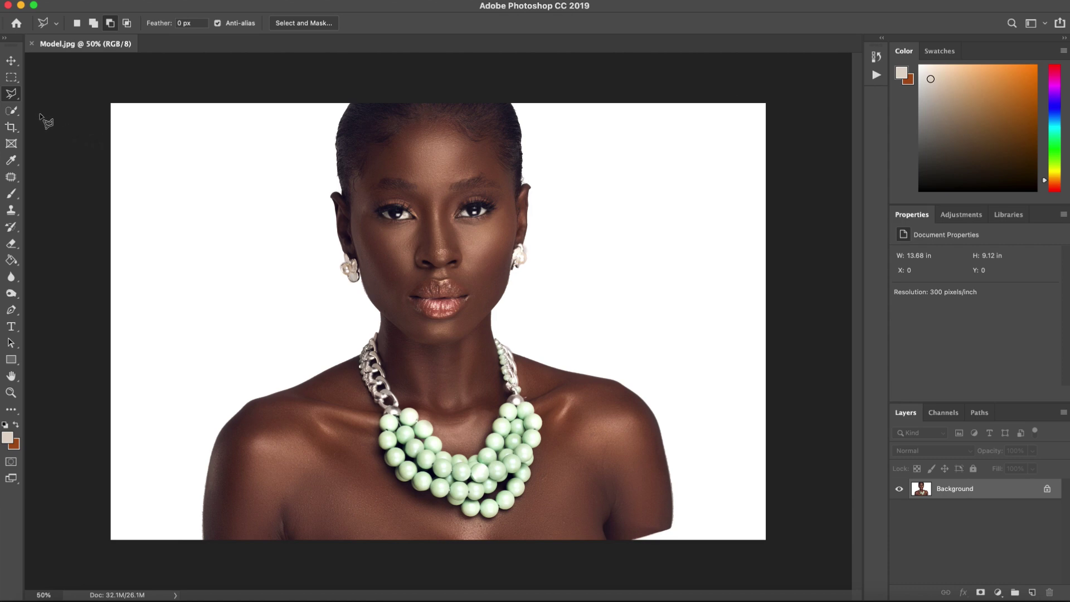
Select the white background on both sides of the model with the Quick Selection Tool
left_click(9, 111)
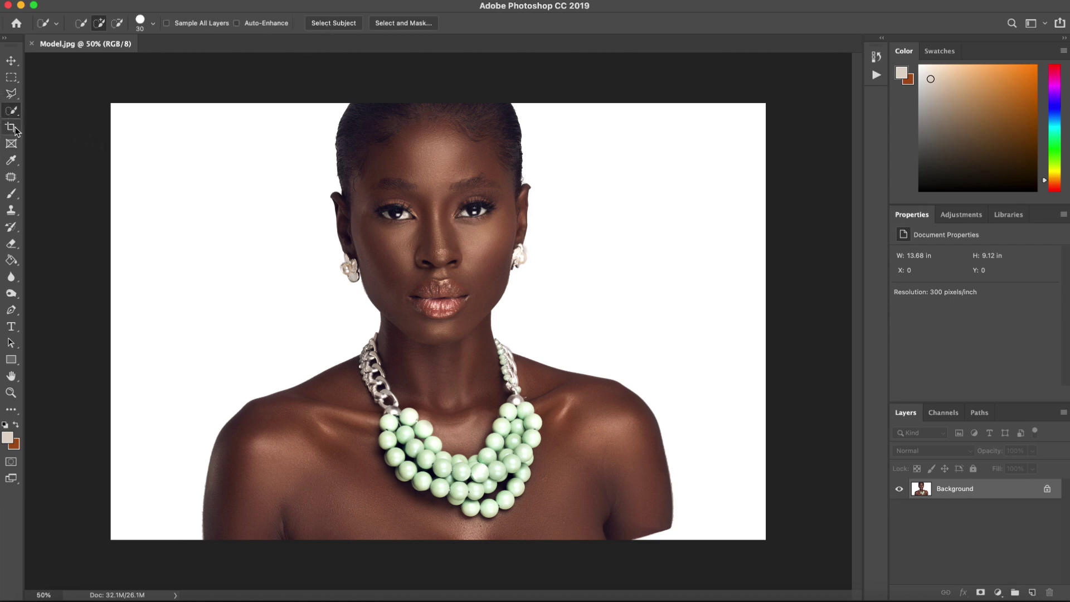
left_click_drag(9, 112, 54, 116)
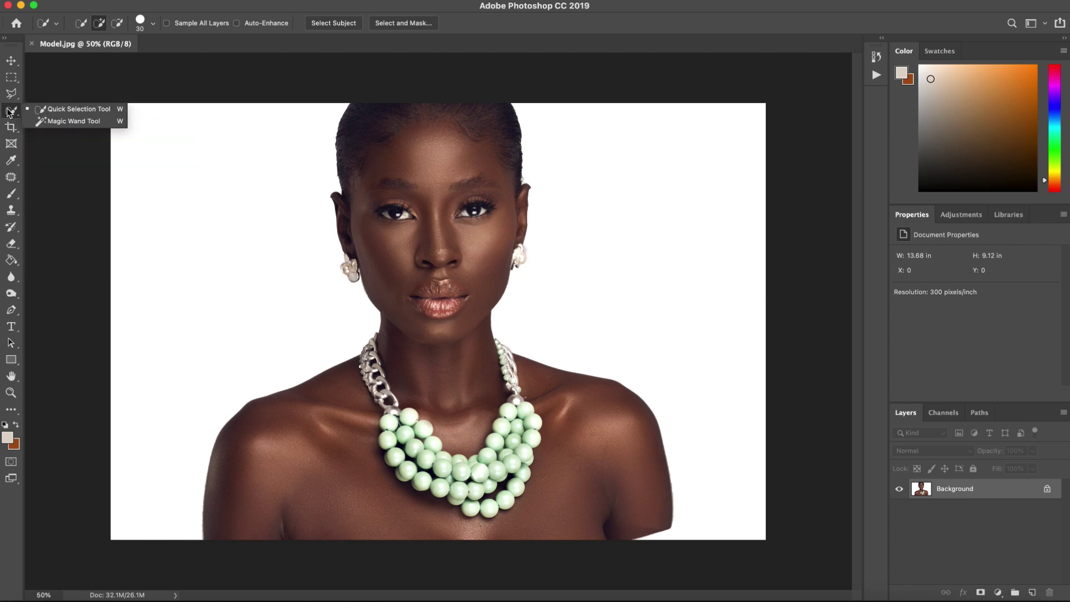
left_click(70, 109)
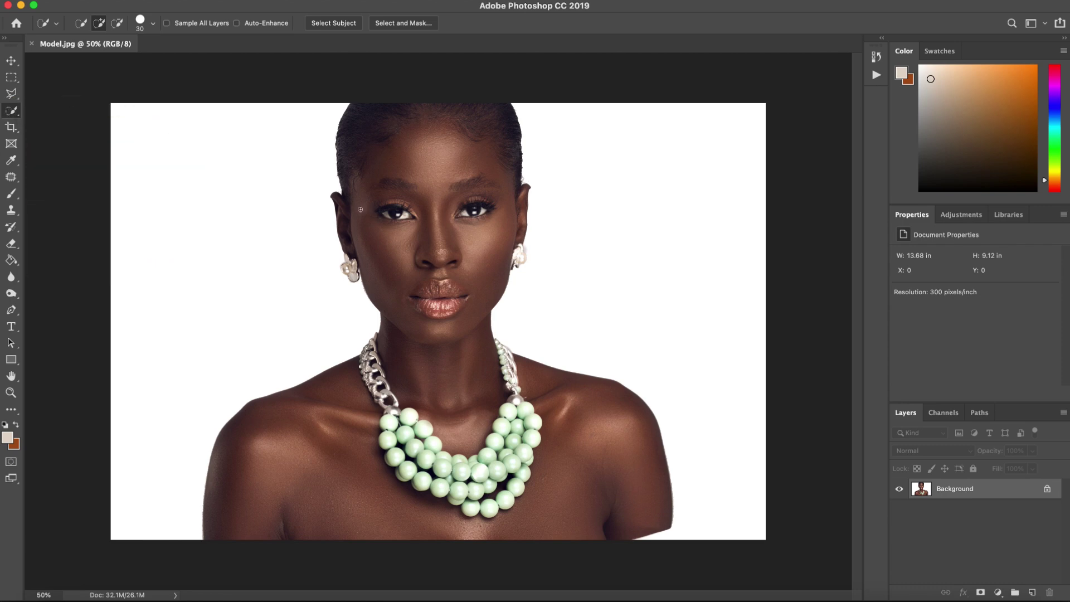
left_click_drag(286, 156, 248, 253)
left_click_drag(559, 148, 619, 258)
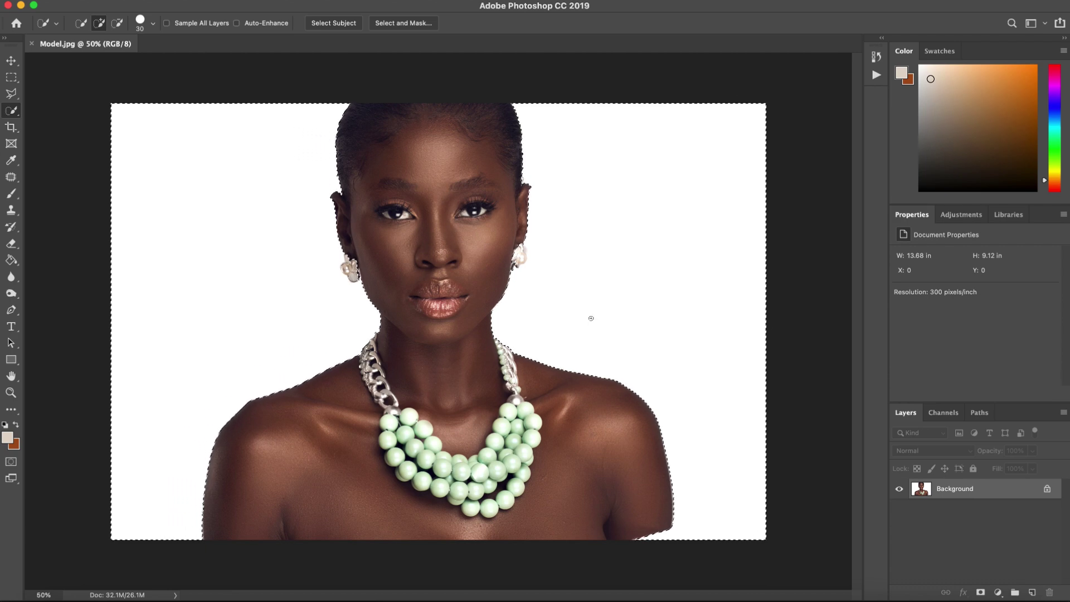
Subtract the earring under the ear on the image's left side from the background selection with the Polygonal Lasso Tool
key("super+plus")
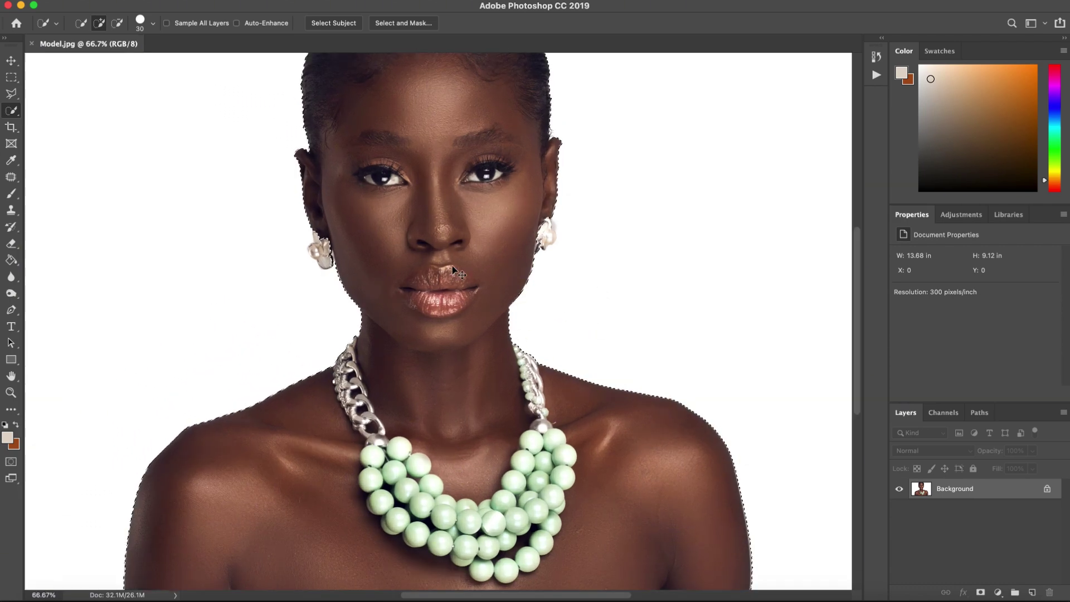
key("super+plus")
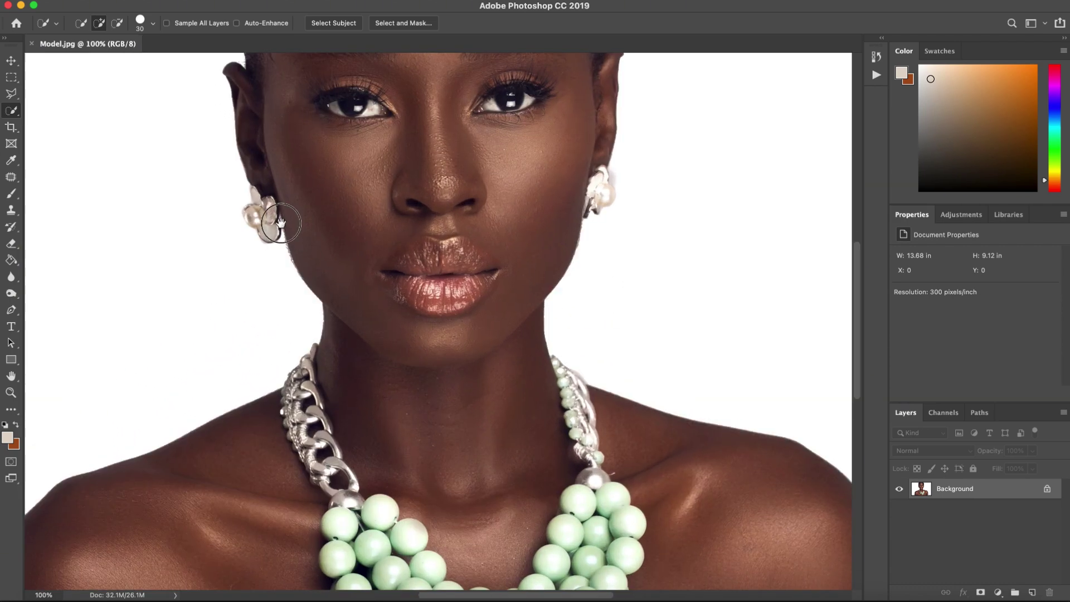
left_click_drag(280, 223, 333, 261)
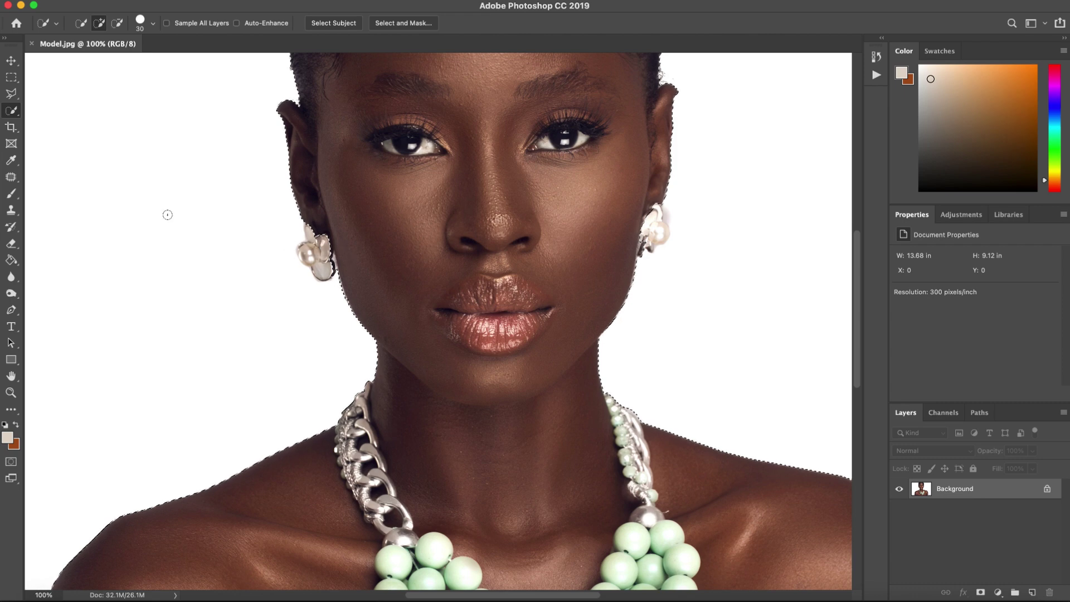
key("l")
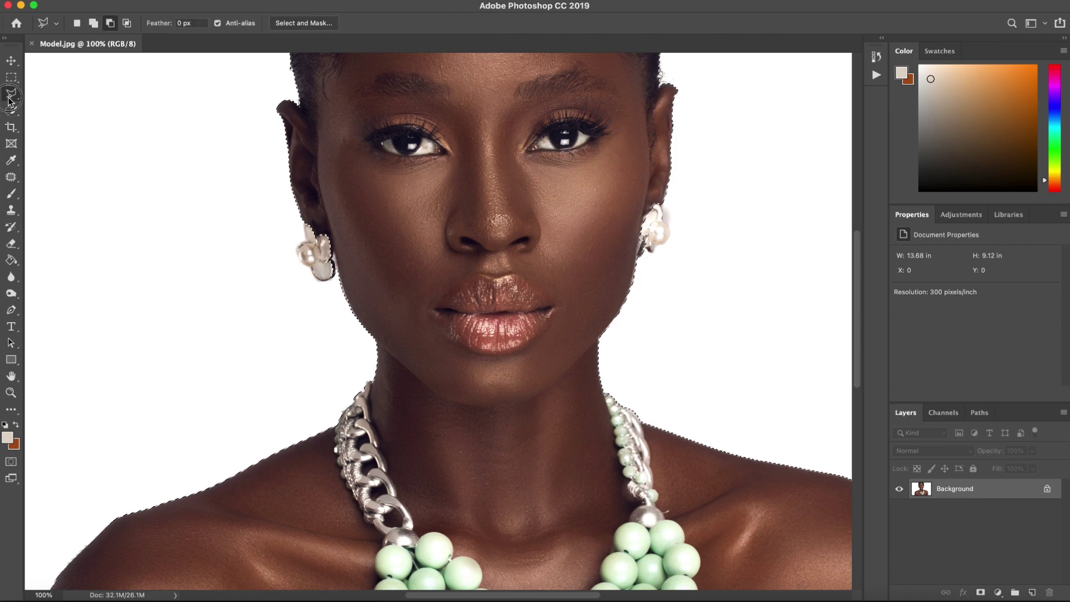
left_click(306, 215)
left_click(10, 95)
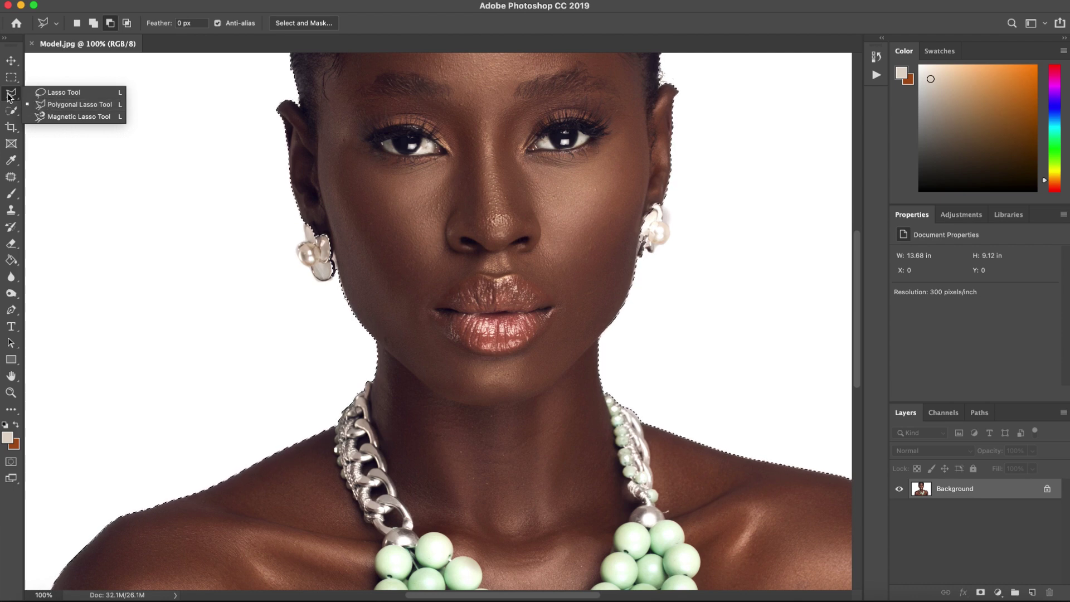
left_click(52, 106)
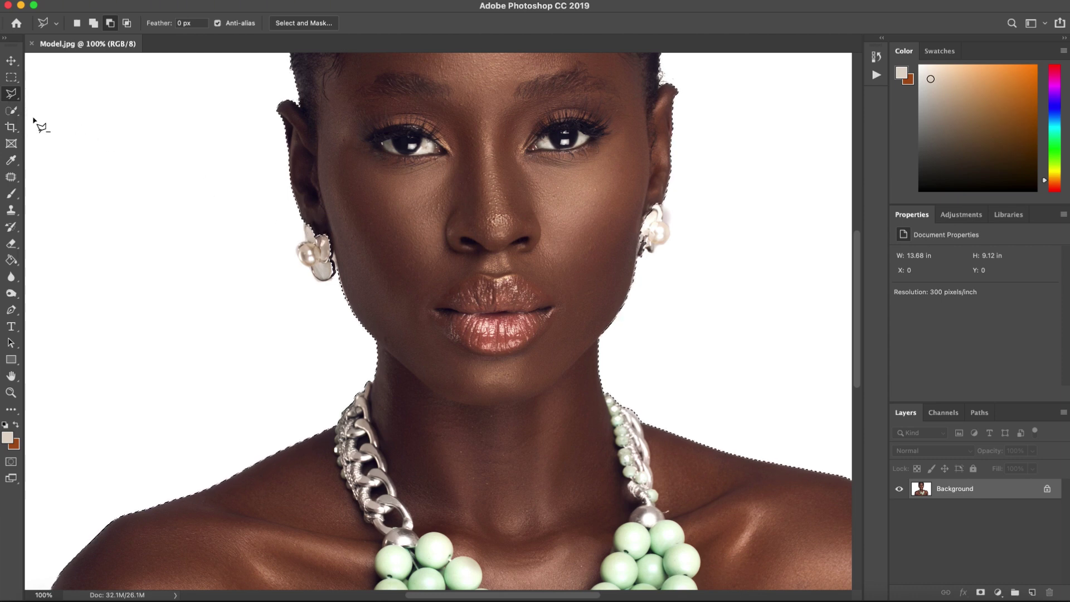
left_click(304, 202)
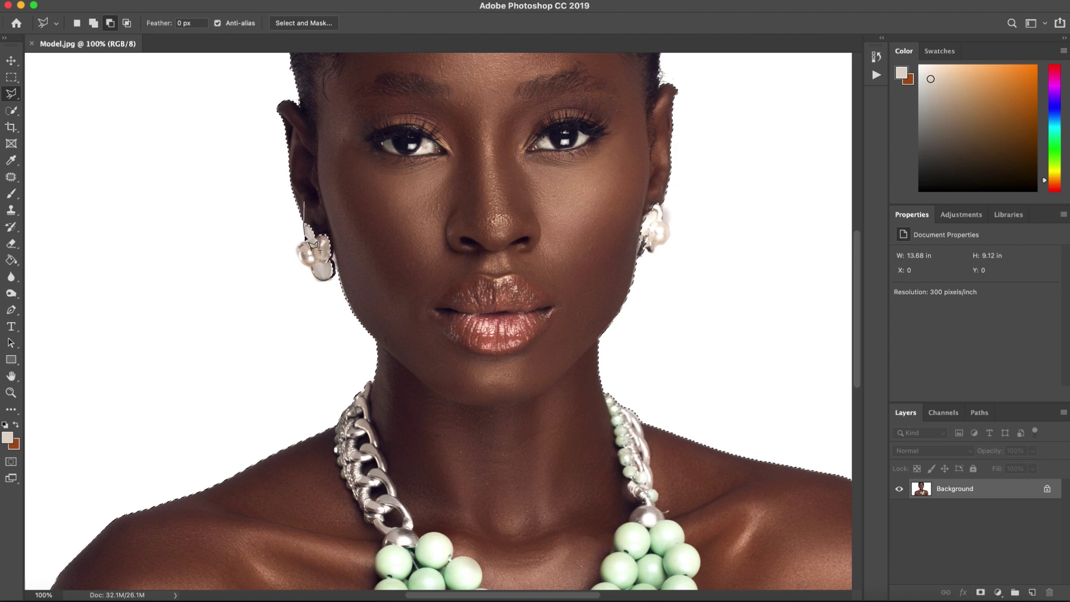
key("Escape")
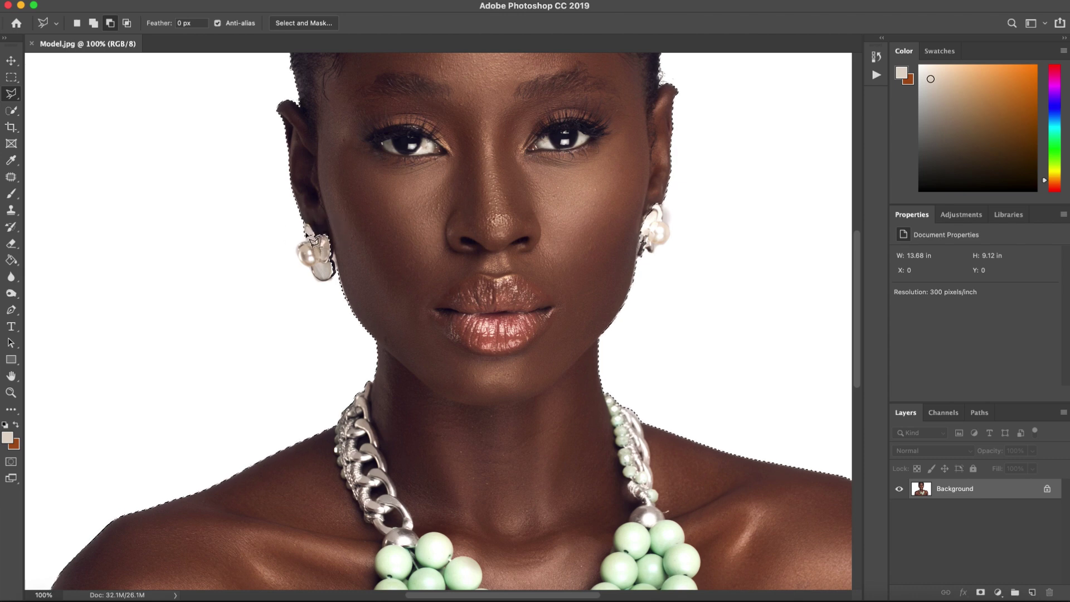
left_click(306, 259)
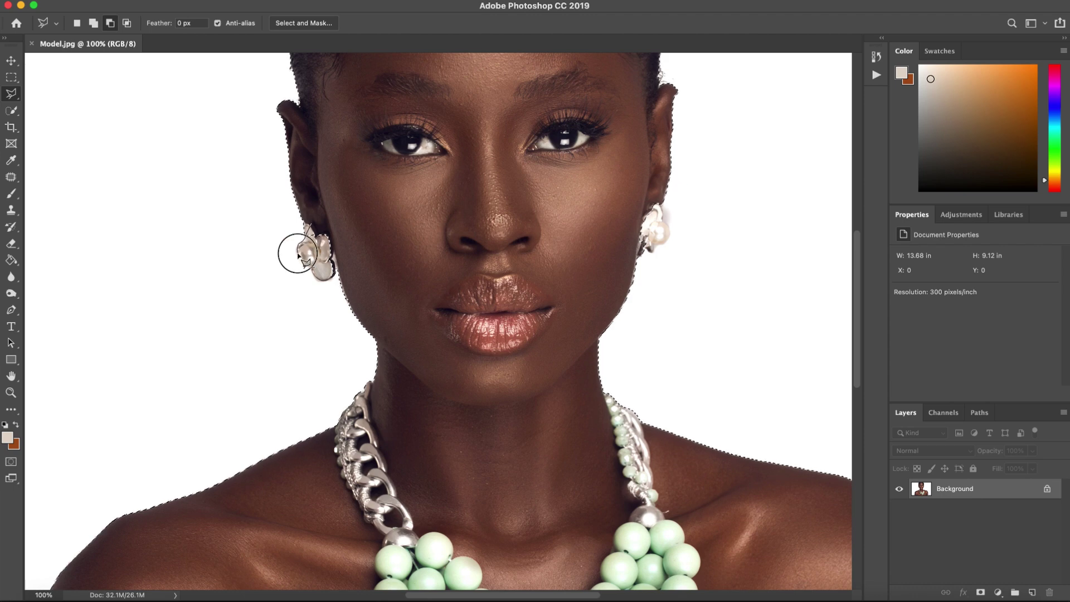
left_click(306, 267)
left_click(310, 269)
left_click(318, 281)
left_click(329, 281)
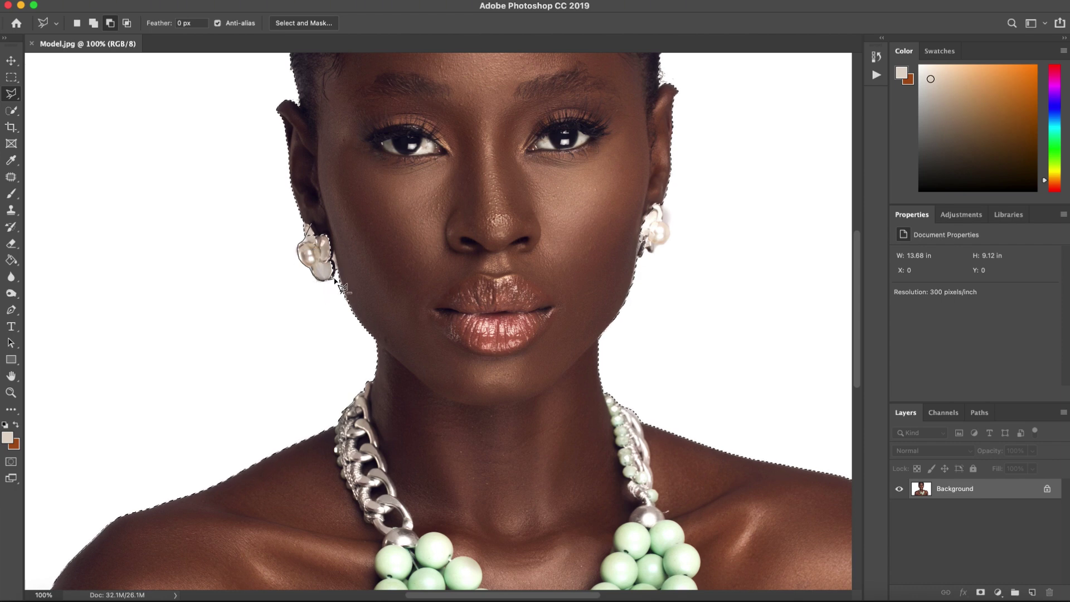
double_click(355, 178)
Subtract the earring on the image's right side from the background selection by tracing its outer edge
left_click(658, 198)
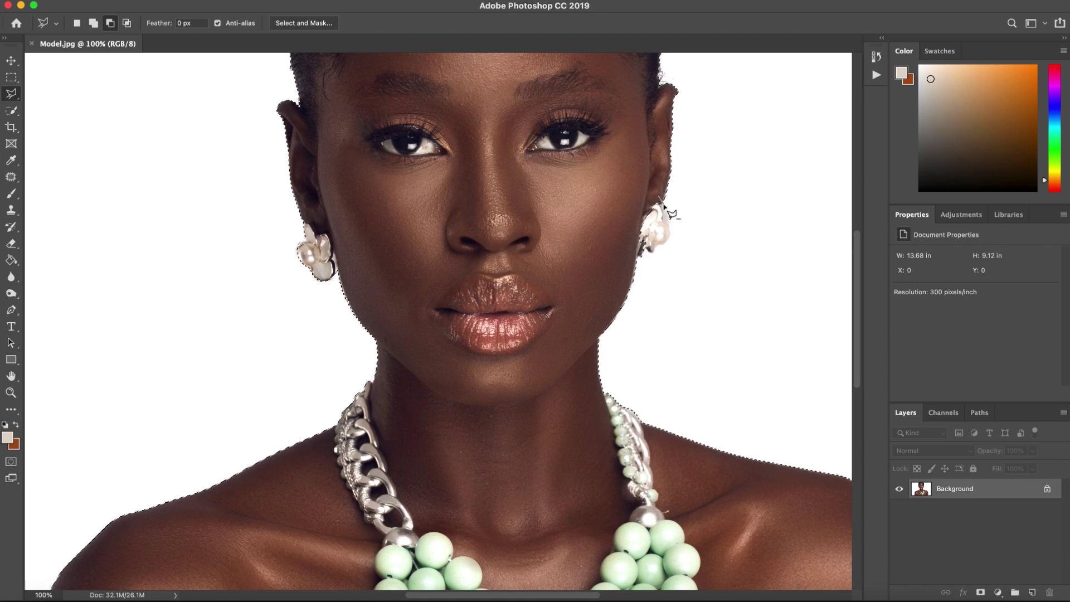
left_click(669, 212)
left_click(671, 233)
left_click(668, 238)
left_click(660, 251)
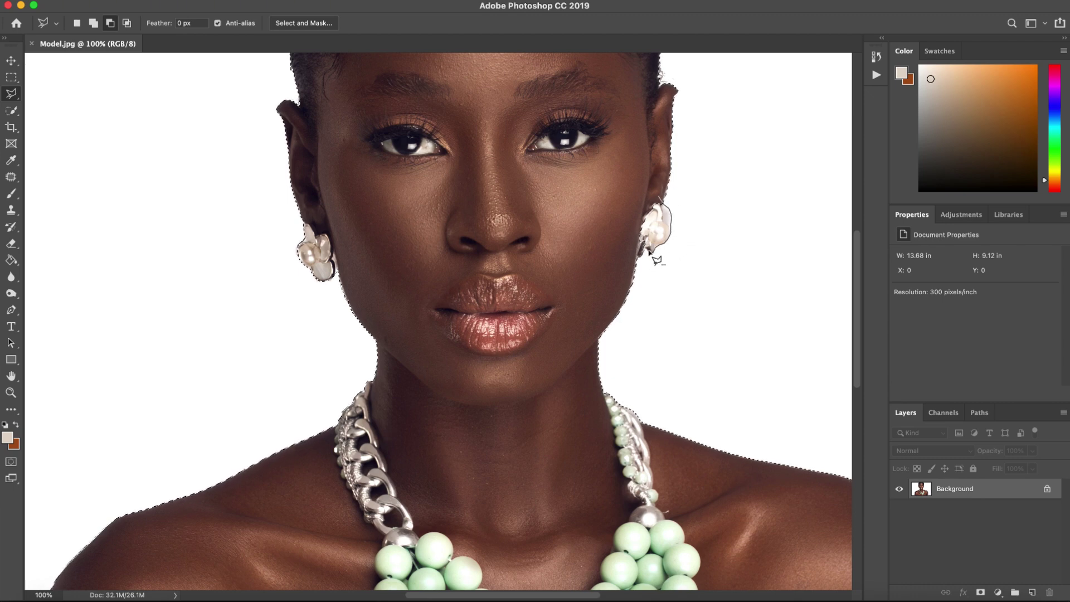
left_click(624, 196)
Examine the selection edge around the head, neck, necklace and the shoulder on the image's left side
left_click_drag(697, 358, 657, 277)
scroll(656, 278, "down", 10)
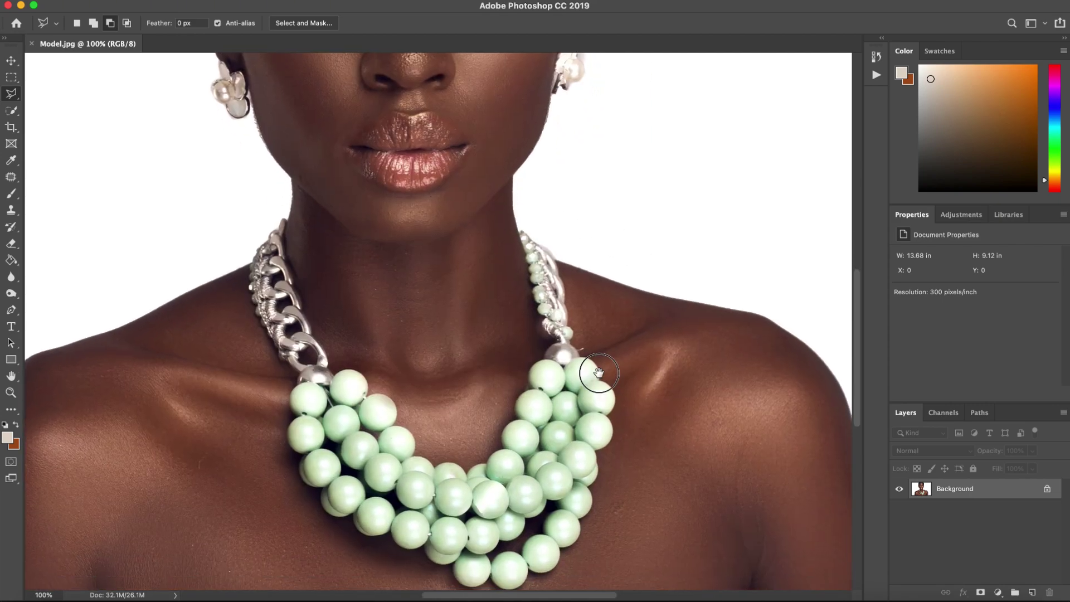
scroll(545, 239, "left", 5)
scroll(558, 243, "up", 10)
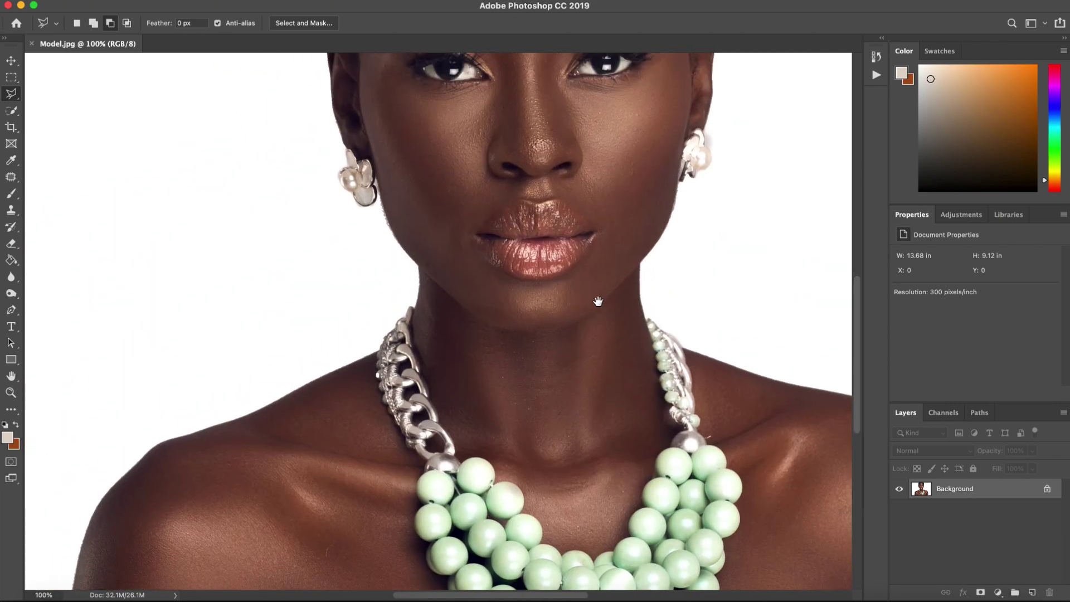
scroll(545, 396, "down", 10)
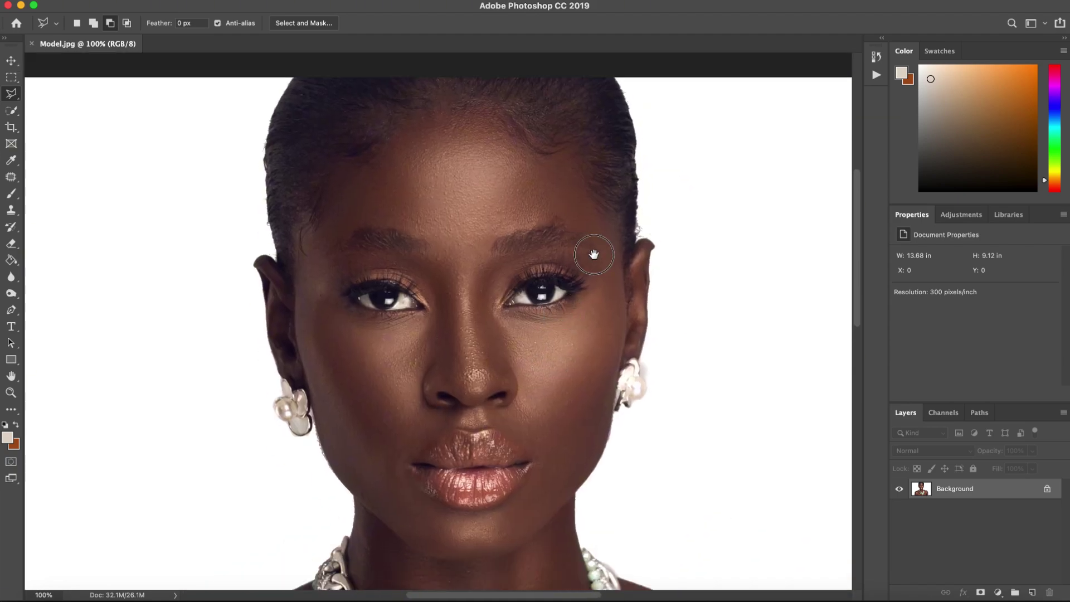
scroll(566, 382, "left", 3)
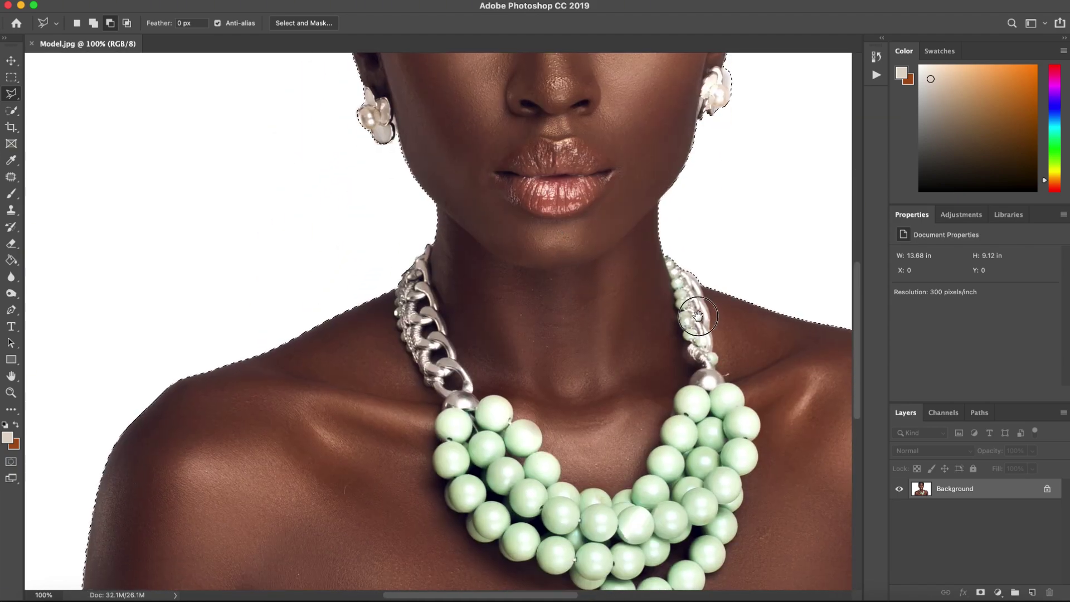
scroll(578, 308, "down", 5)
scroll(477, 334, "left", 3)
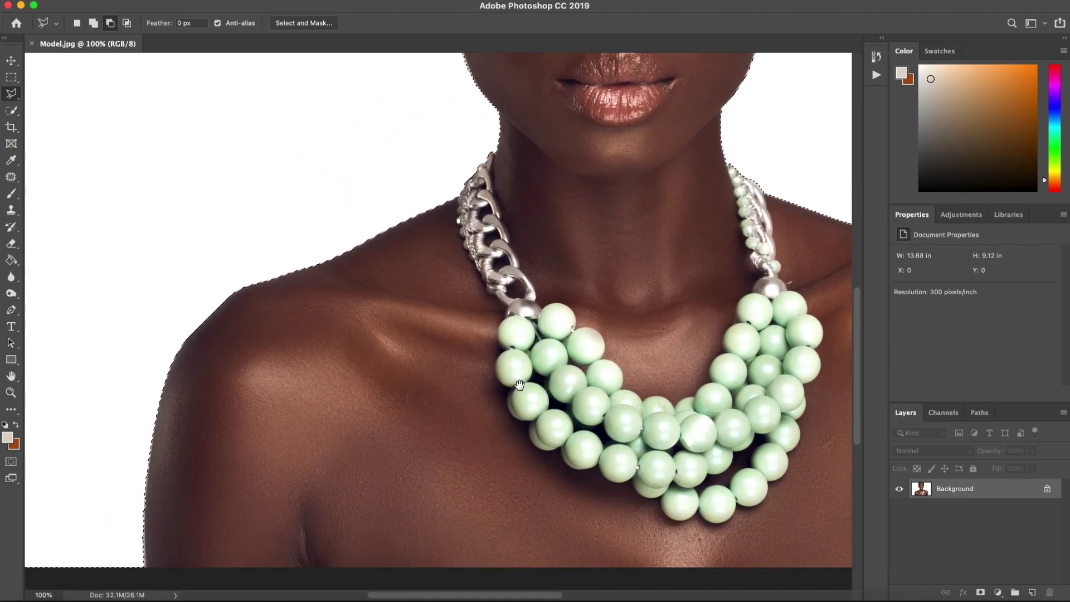
scroll(549, 295, "down", 3)
scroll(549, 296, "left", 2)
Subtract the white wedge beneath the arm at the image's lower right corner from the background selection
scroll(600, 313, "right", 10)
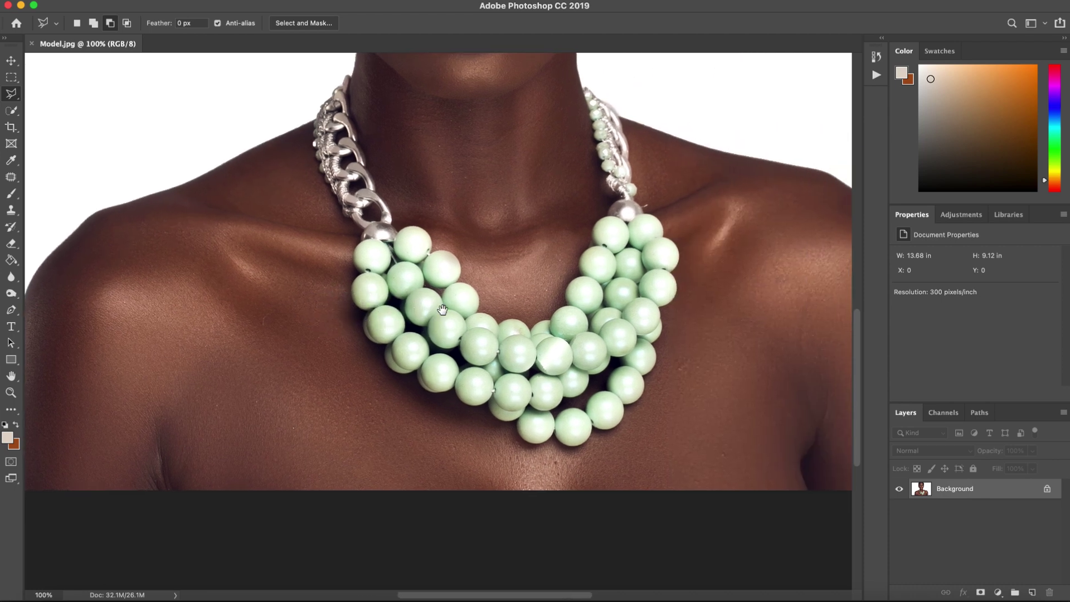
scroll(585, 290, "down", 3)
scroll(573, 270, "down", 3)
scroll(573, 270, "right", 3)
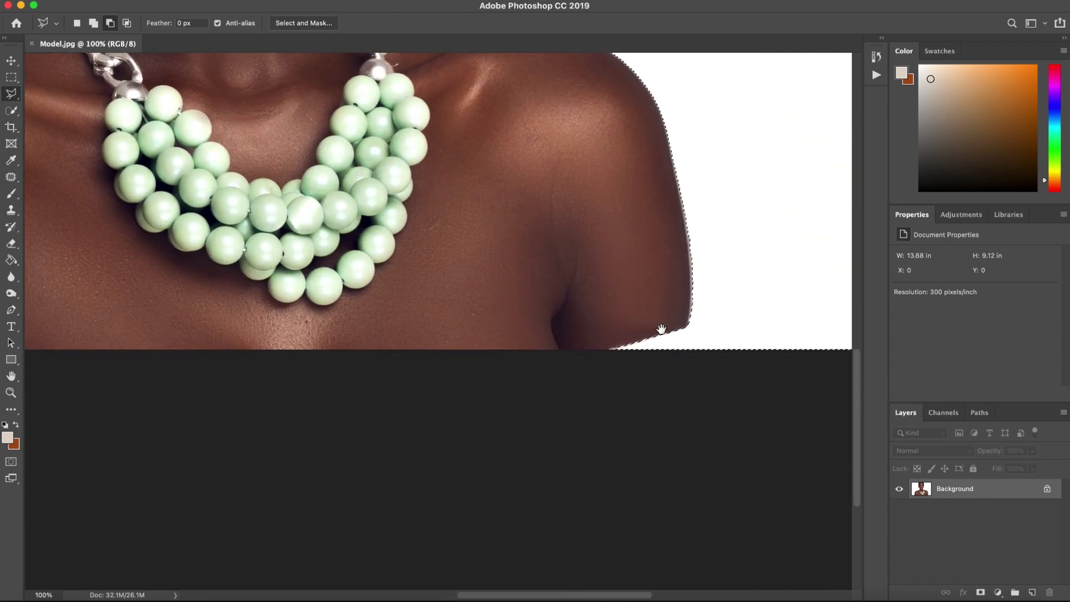
left_click(688, 322)
left_click(686, 358)
left_click(669, 369)
left_click(603, 368)
double_click(579, 340)
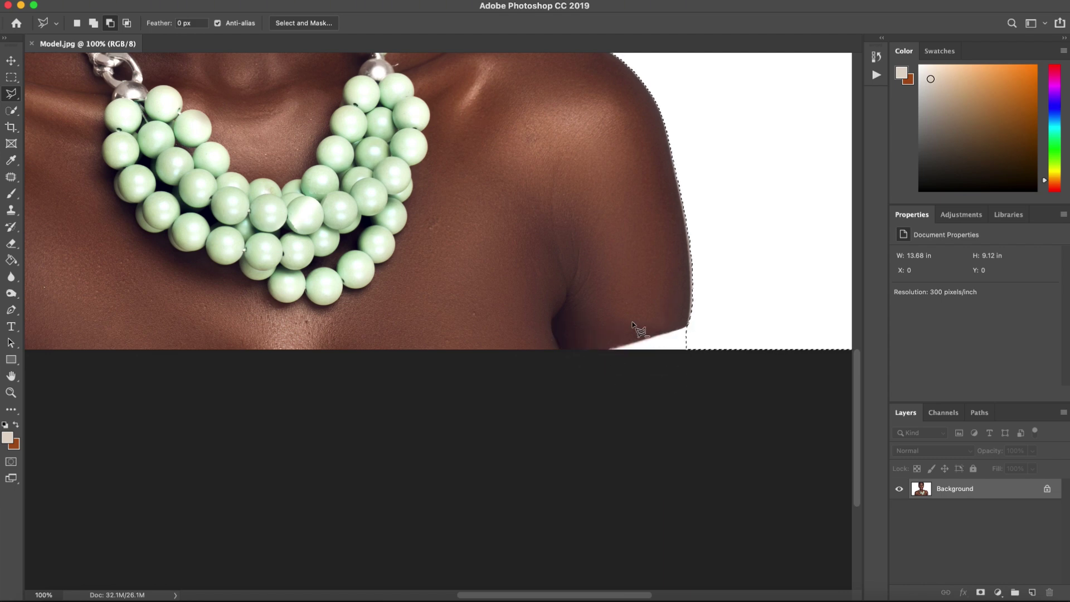
Add a thin strip along the outer edge of the arm on the image's right side to the selection
scroll(657, 329, "up", 3)
scroll(658, 329, "right", 2)
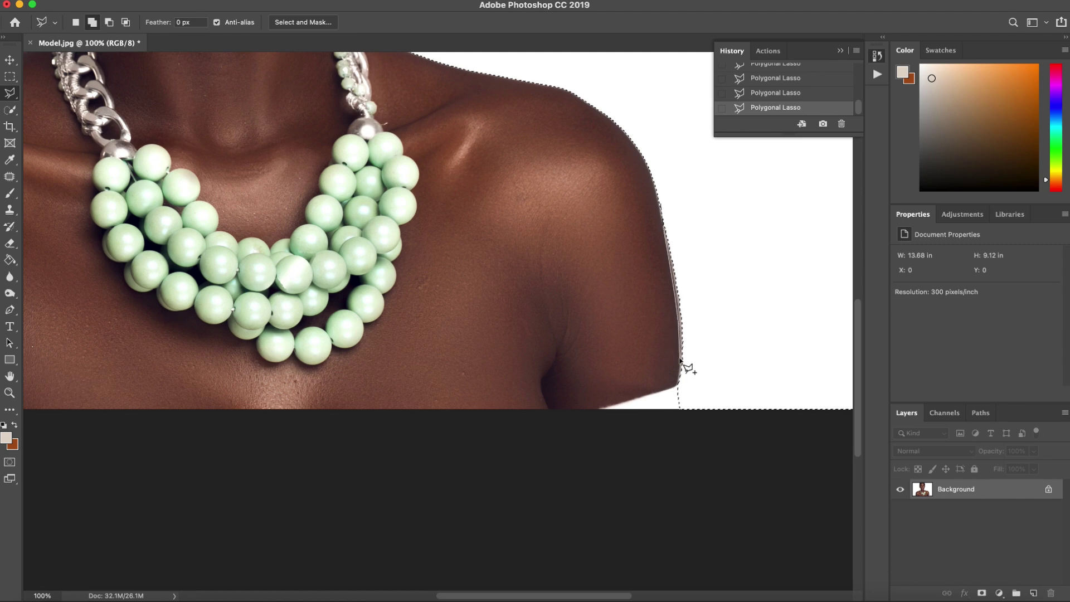
left_click(679, 387)
key("Return")
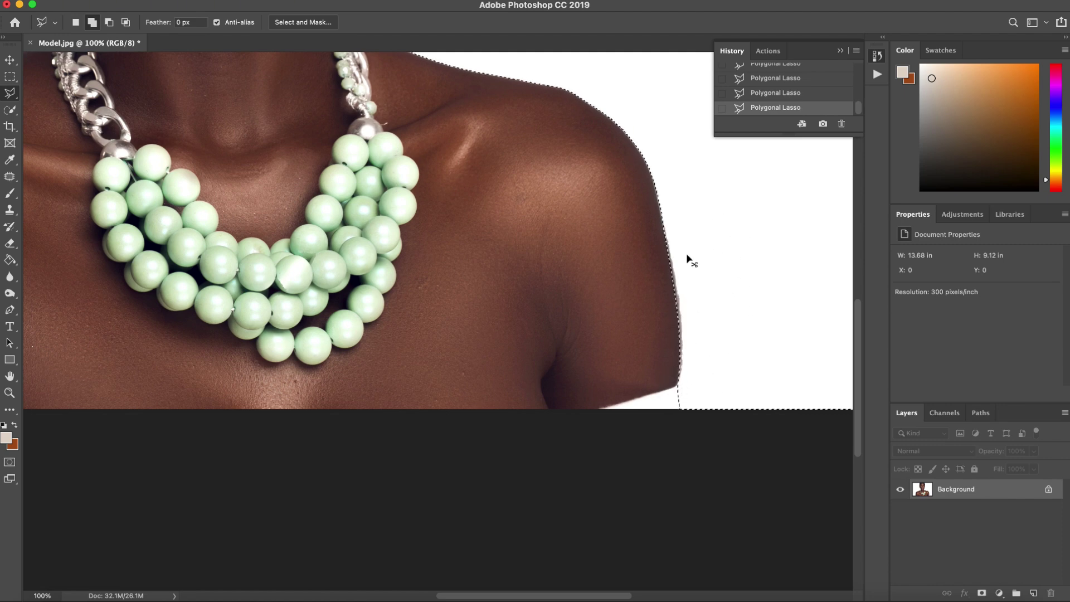
Feather the selection with a radius of 2 pixels
key("super+0")
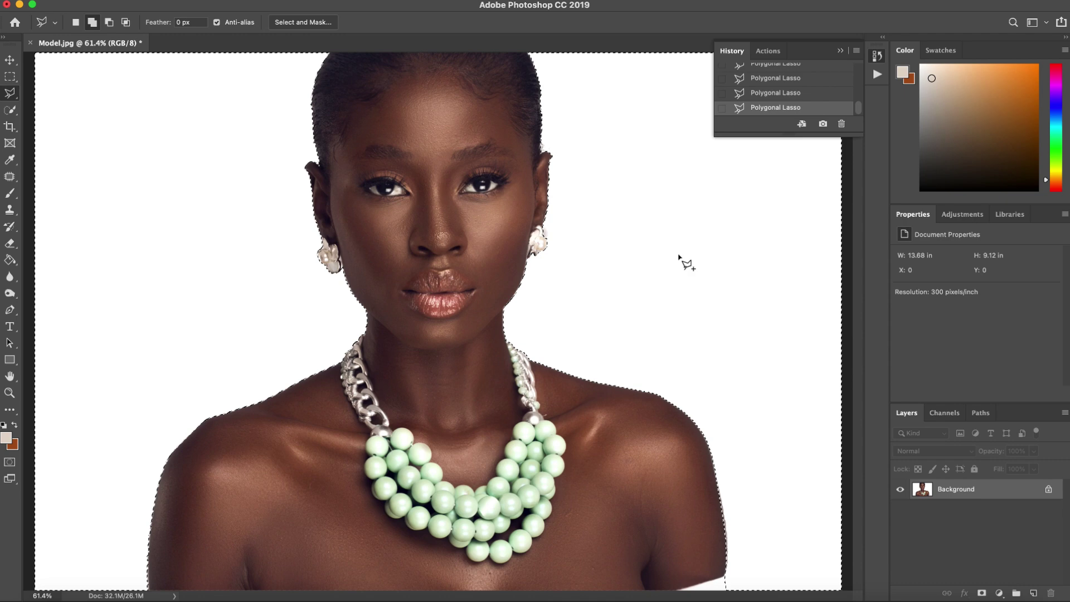
right_click(461, 188)
left_click(480, 223)
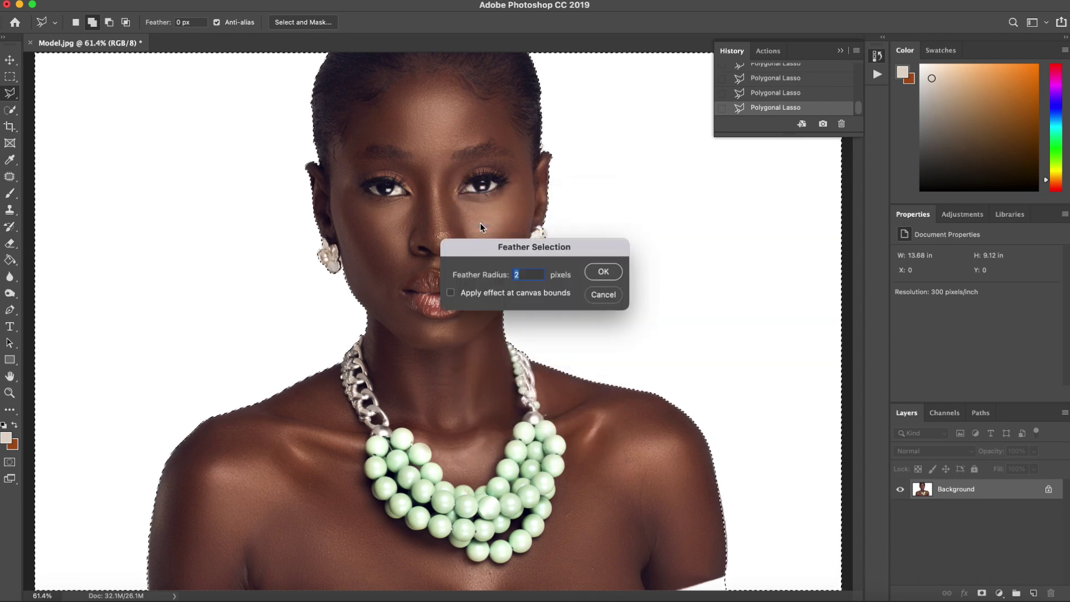
left_click_drag(533, 249, 594, 225)
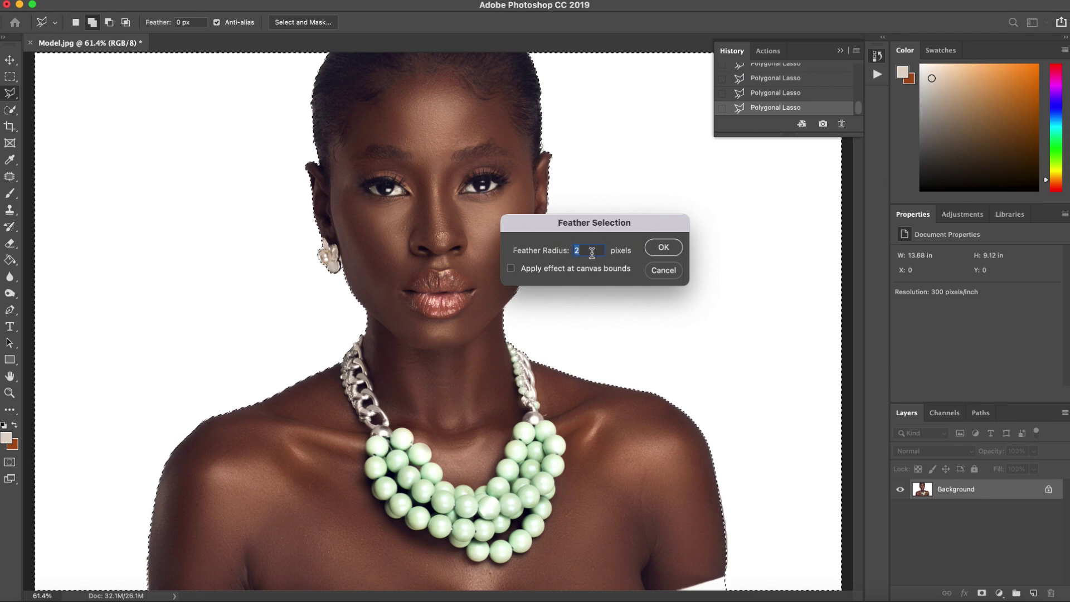
left_click(648, 250)
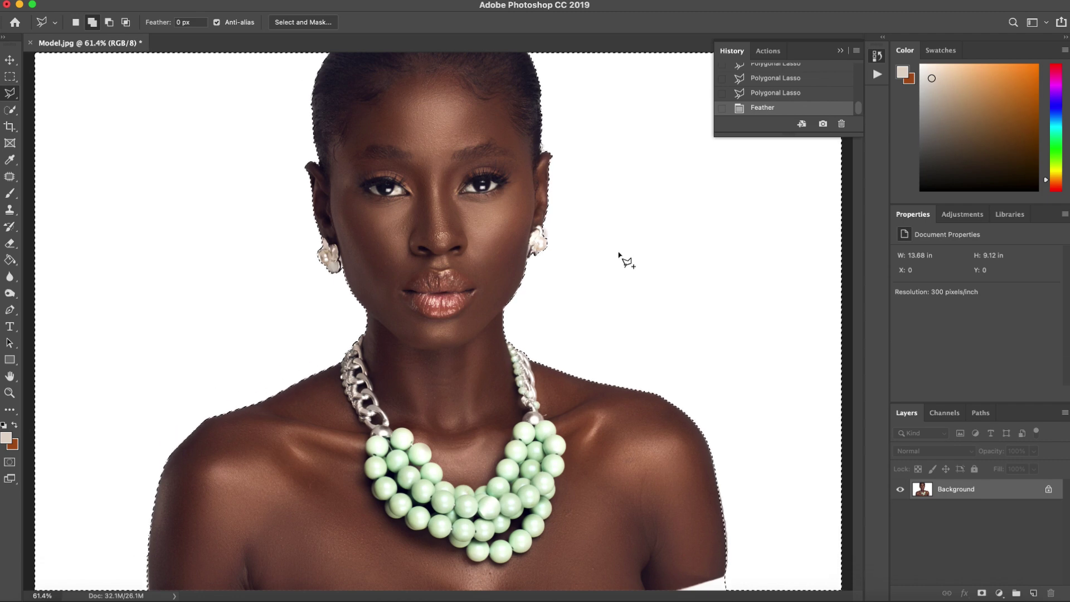
Invert the selection so that it covers the model, undoing the surplus inversions
key("super+shift+i")
key("super+shift+i")
key("super+shift+i")
key("super+z")
key("super+z")
Convert the locked Background into an editable layer and delete the selected model area from it
double_click(991, 495)
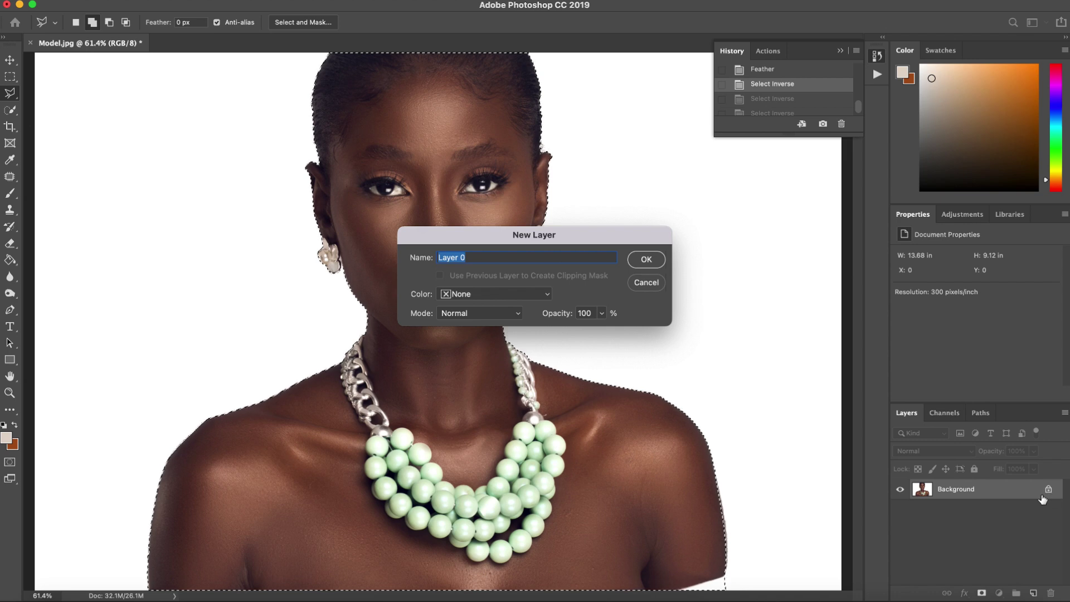
left_click(646, 260)
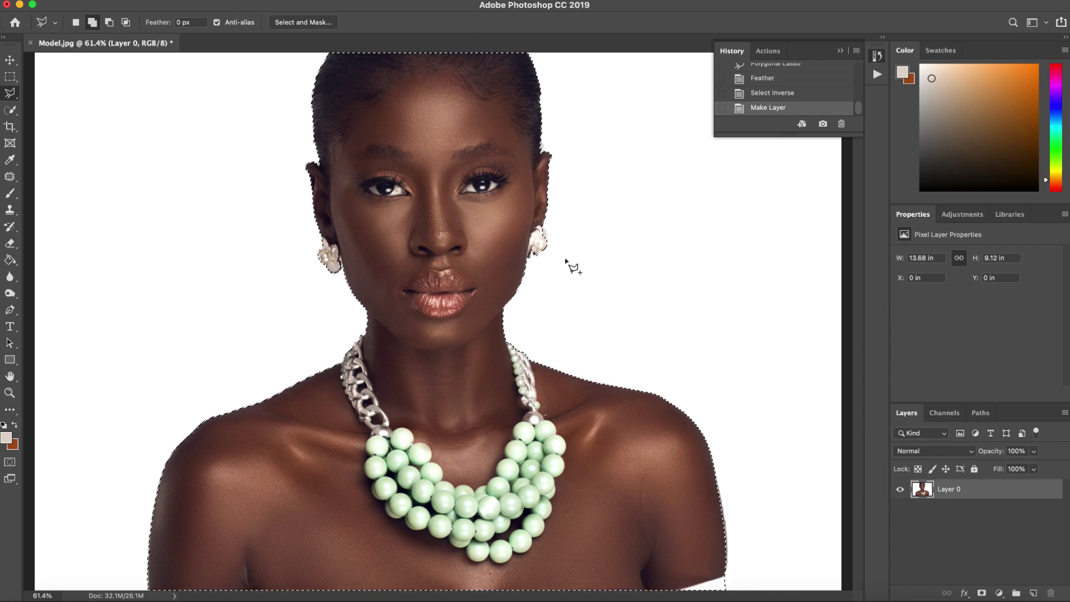
right_click(606, 259)
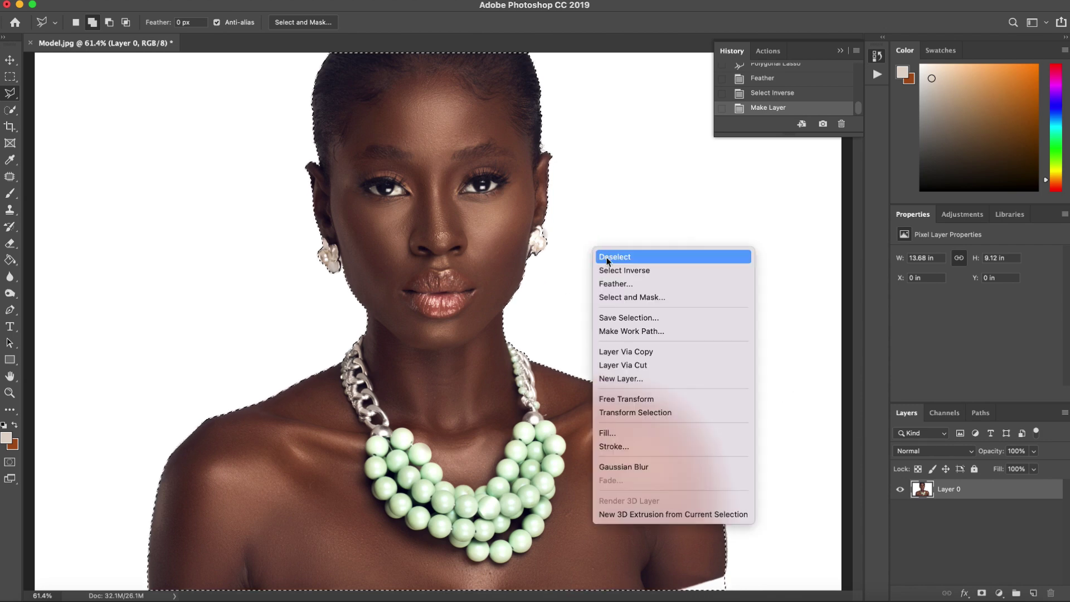
left_click(549, 280)
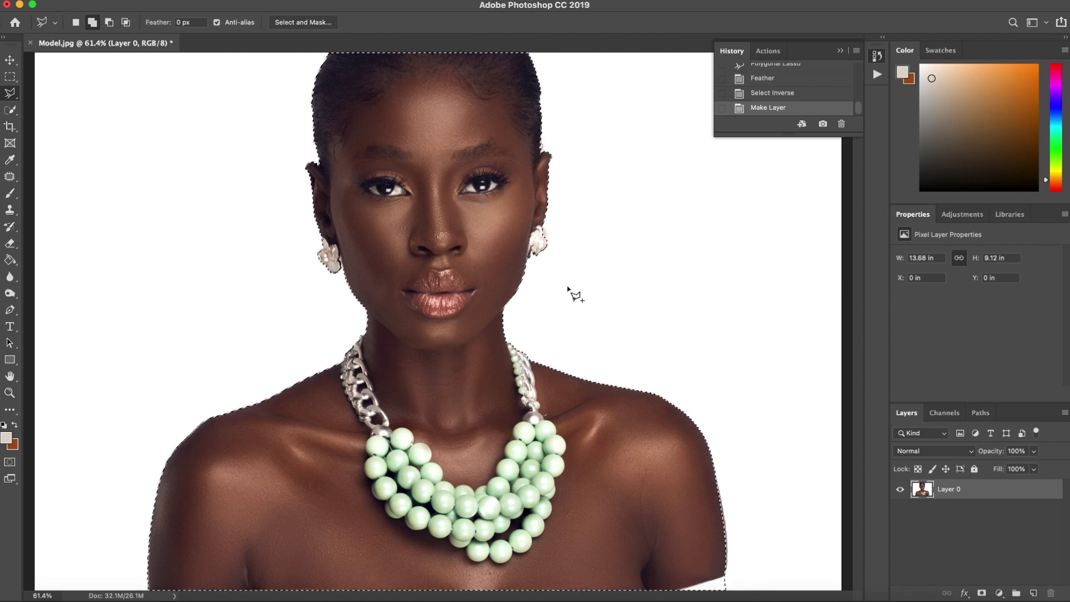
key("Delete")
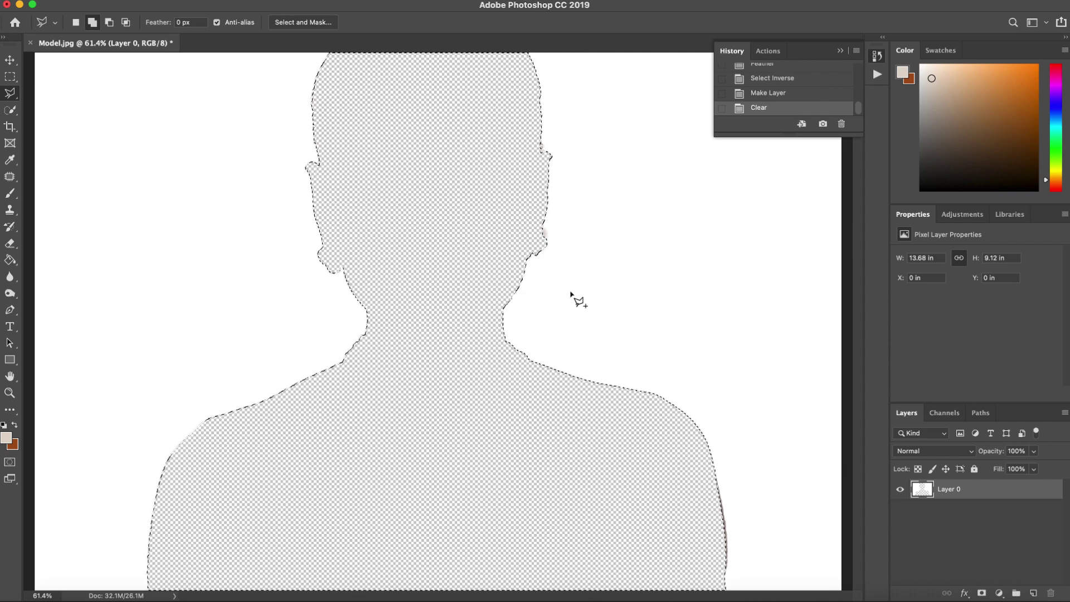
Undo the deletion of the model and invert the selection so that it covers the white background
key("super+z")
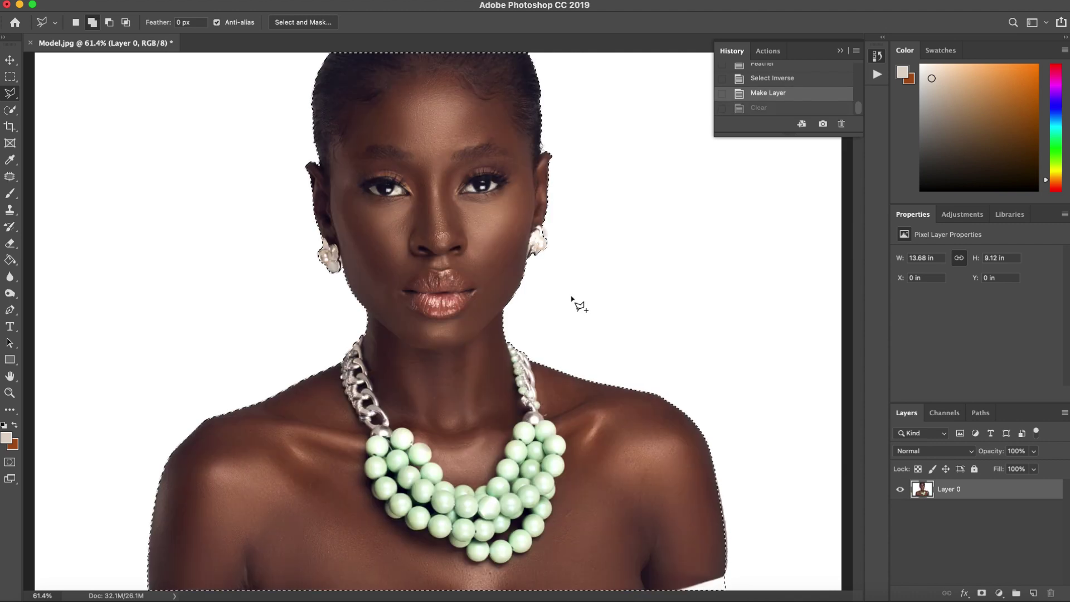
right_click(588, 239)
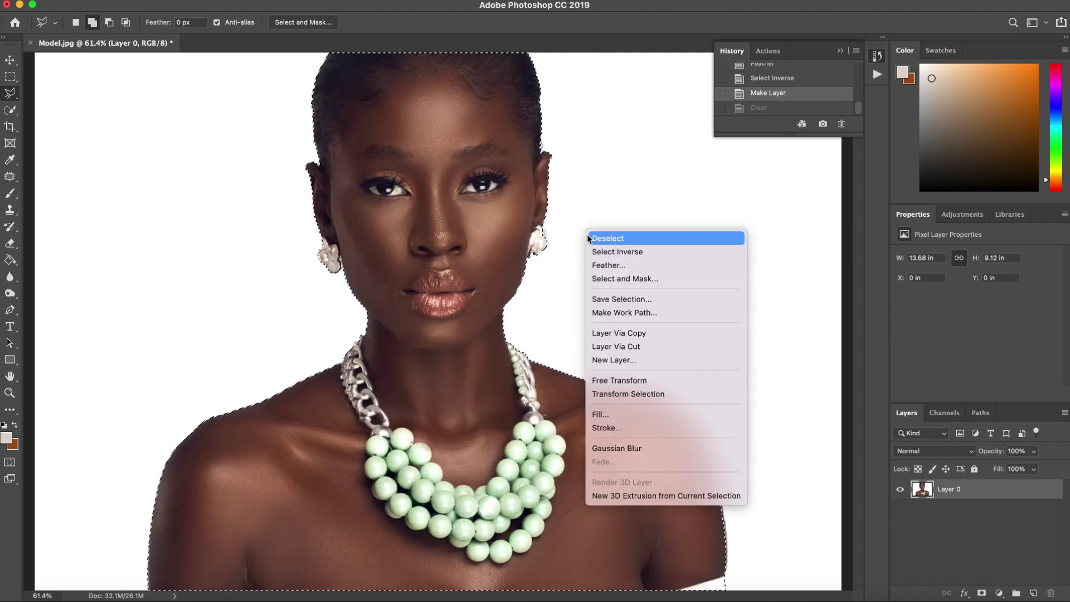
left_click(620, 251)
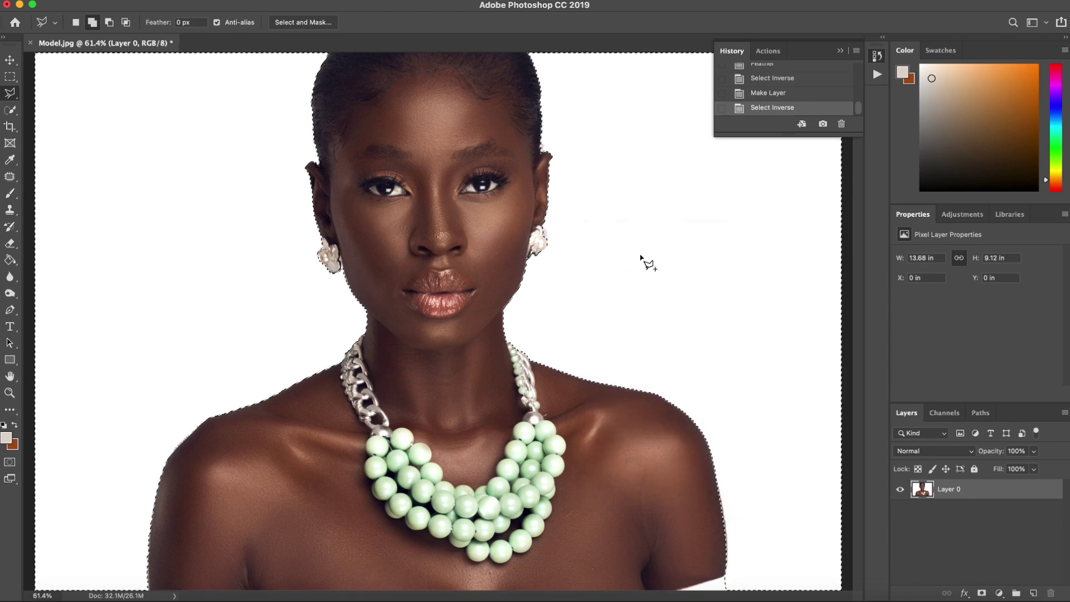
Delete the selected white background around the model and clear the selection
key("Delete")
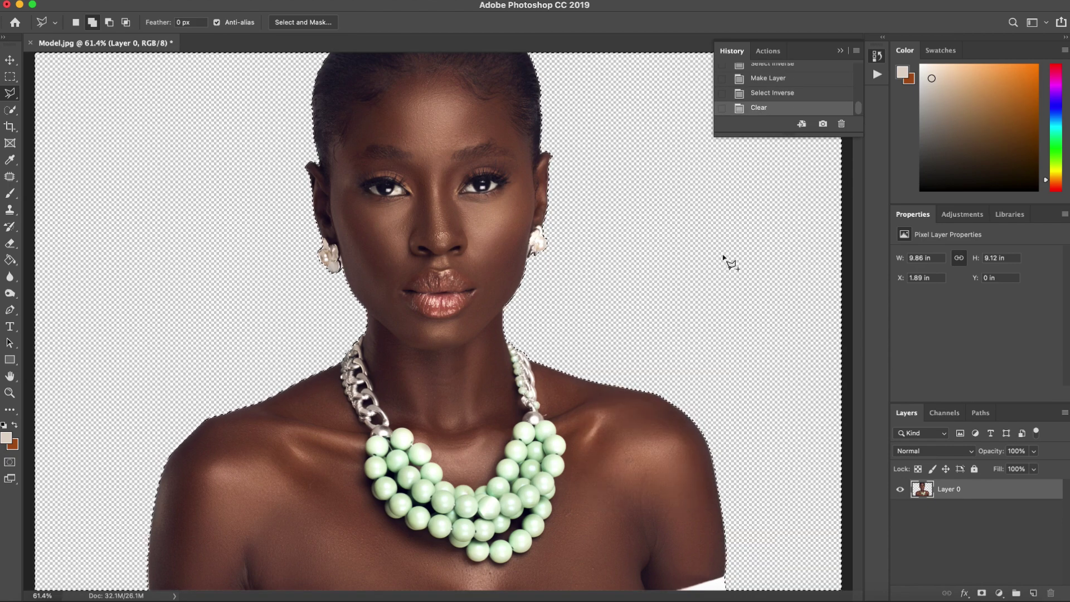
key("super+d")
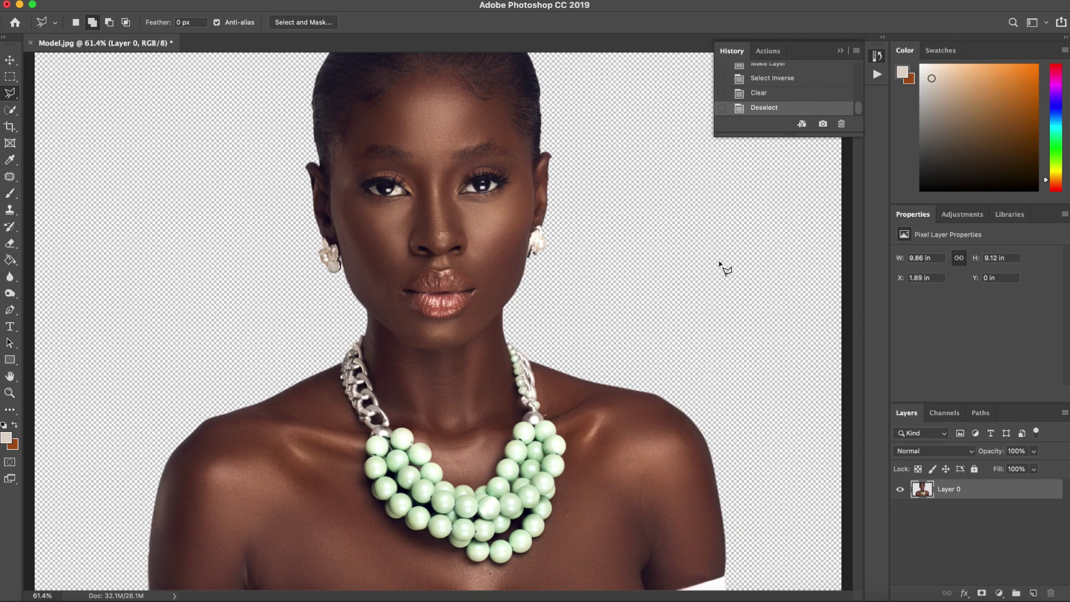
key("v")
key("super+minus")
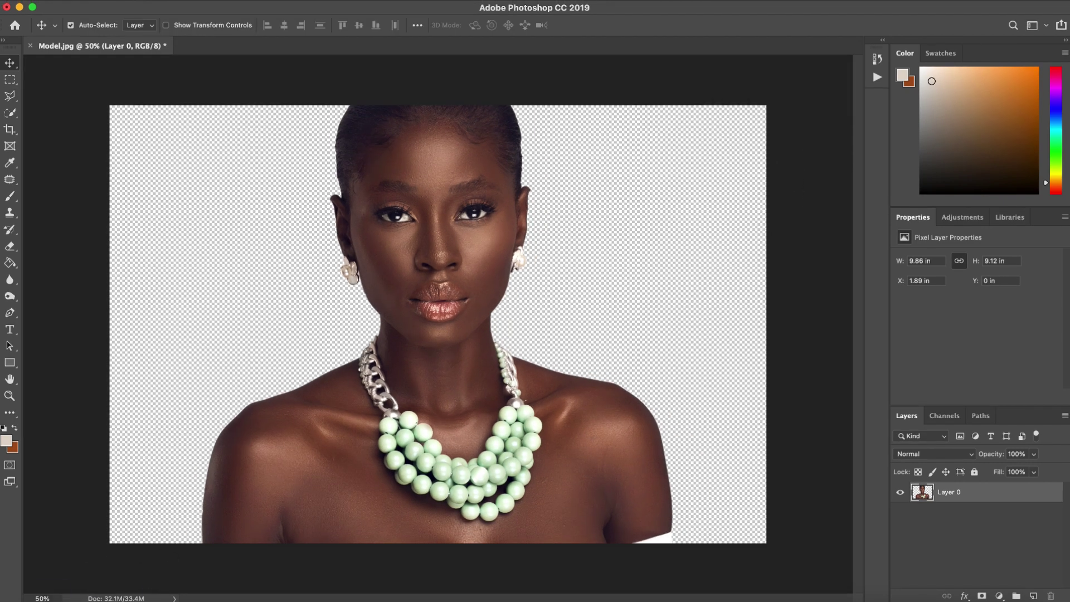
Bring Background 1.jpg from the Youtube Tutorial folder in Finder into the Model.jpg document and place it beneath the model layer
left_click(47, 599)
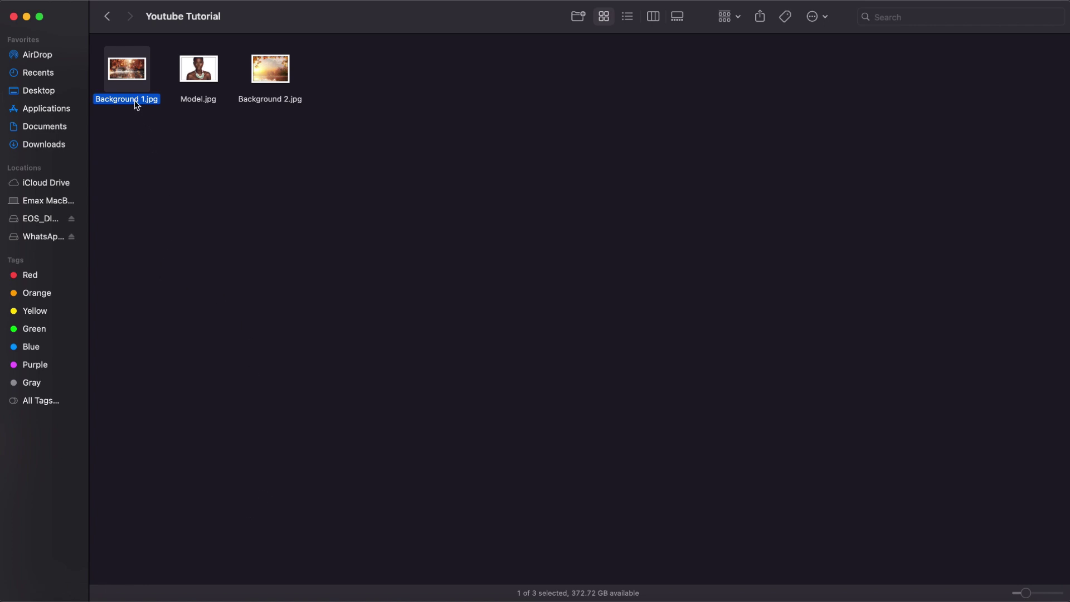
left_click_drag(128, 73, 446, 596)
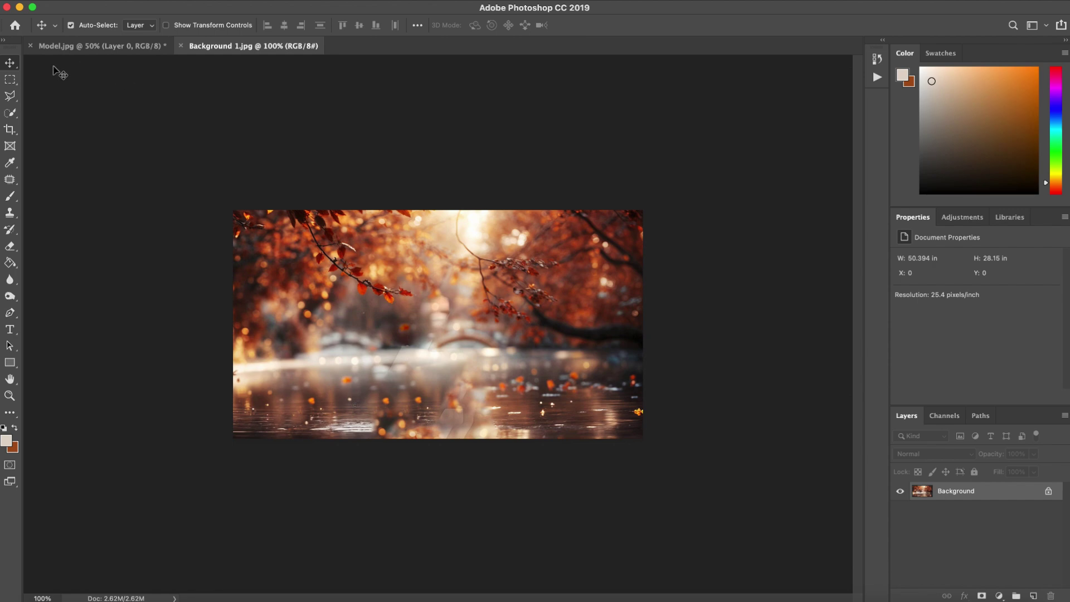
left_click_drag(443, 245, 395, 307)
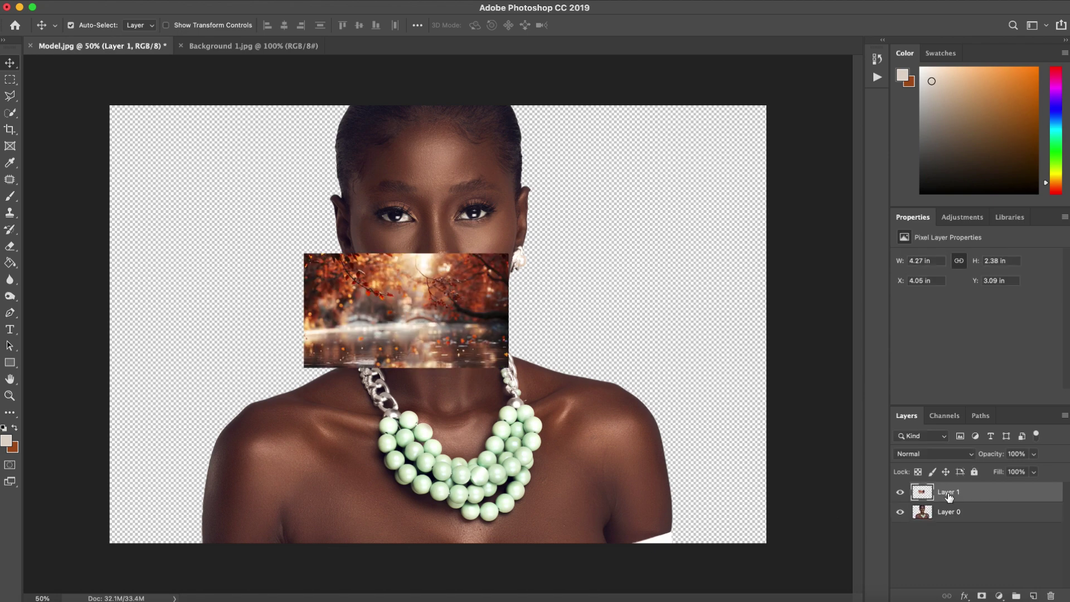
left_click_drag(951, 494, 948, 521)
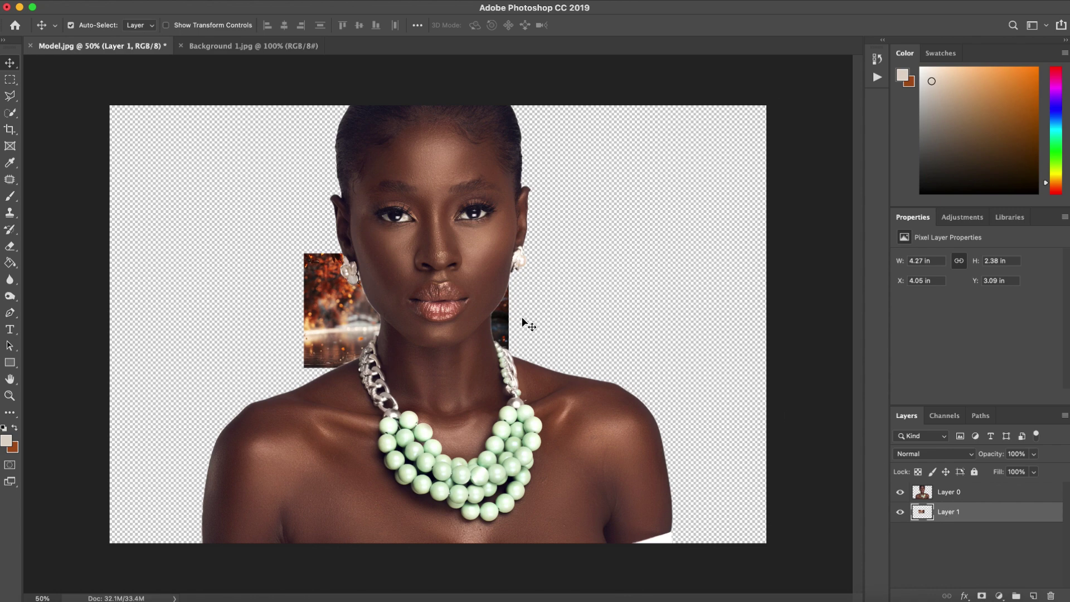
Scale the autumn background up to about 18.61 by 10.39 in and position it to cover the whole canvas behind the model
key("super+t")
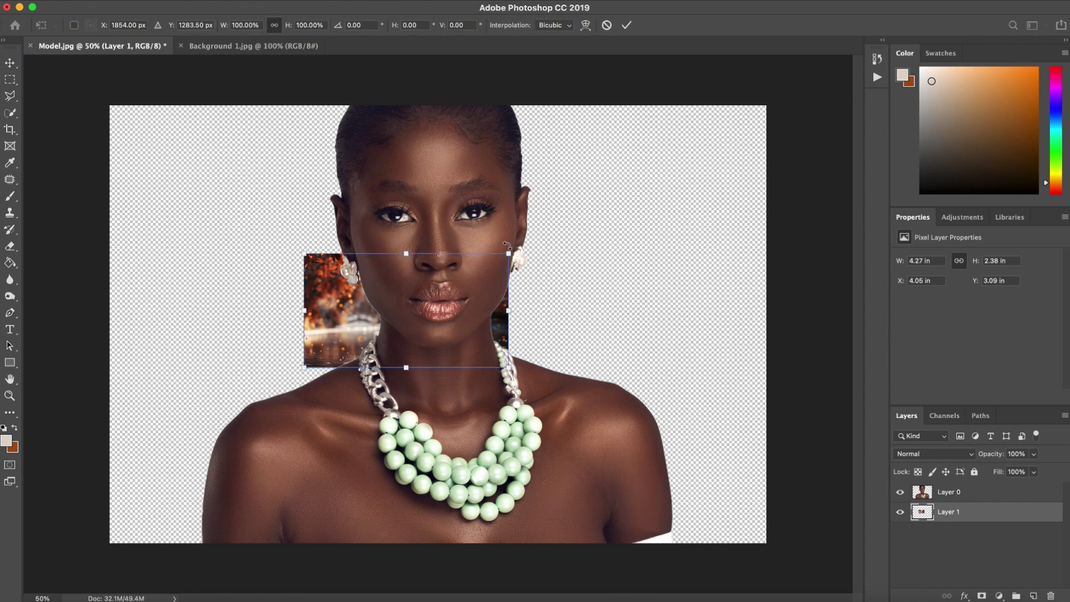
left_click_drag(510, 253, 772, 99)
key("super+minus")
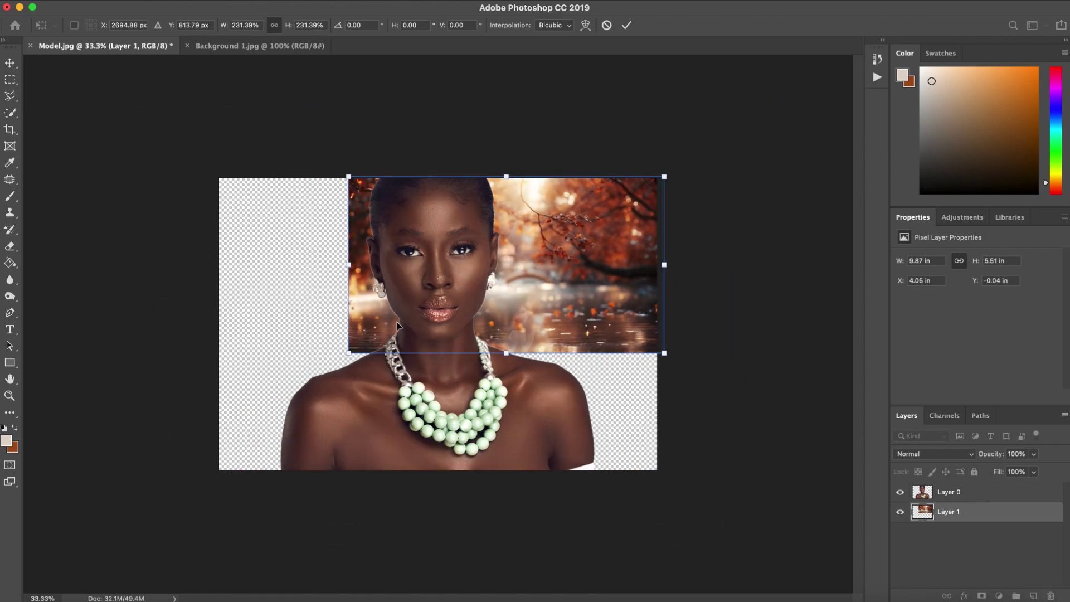
left_click_drag(347, 351, 198, 523)
left_click_drag(662, 453, 718, 509)
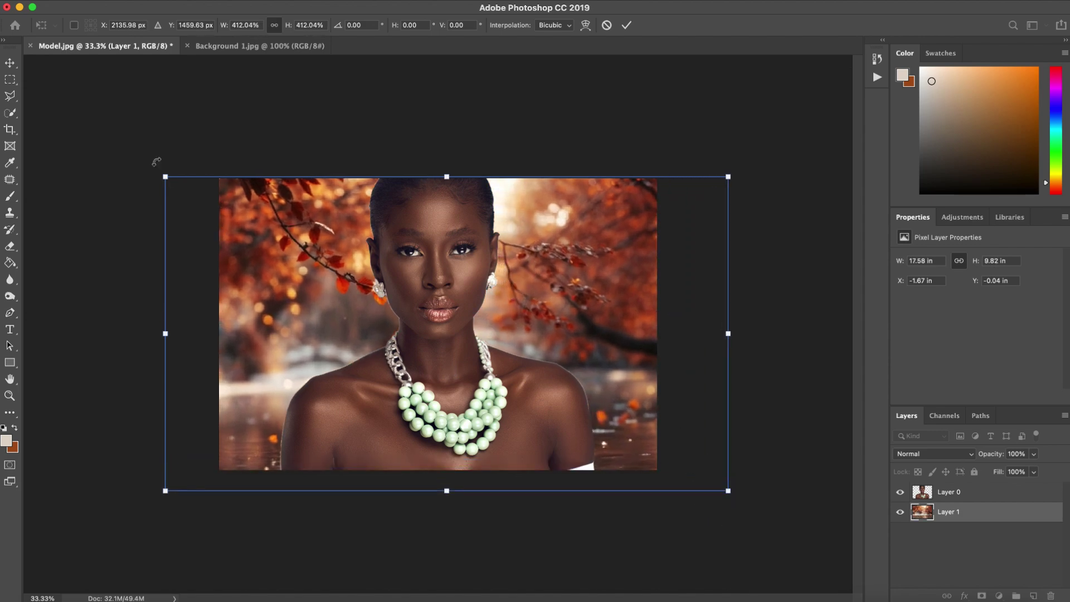
left_click_drag(165, 176, 133, 160)
left_click_drag(315, 285, 306, 299)
key("Return")
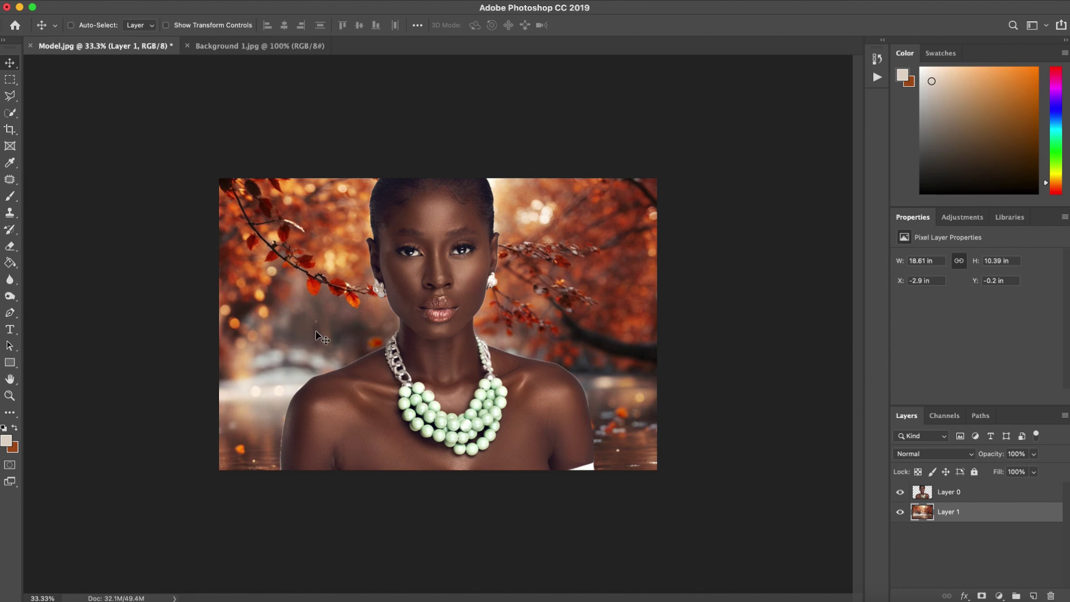
Load the outline of the model on Layer 0 as a selection and feather it by 2 pixels
key("super+plus")
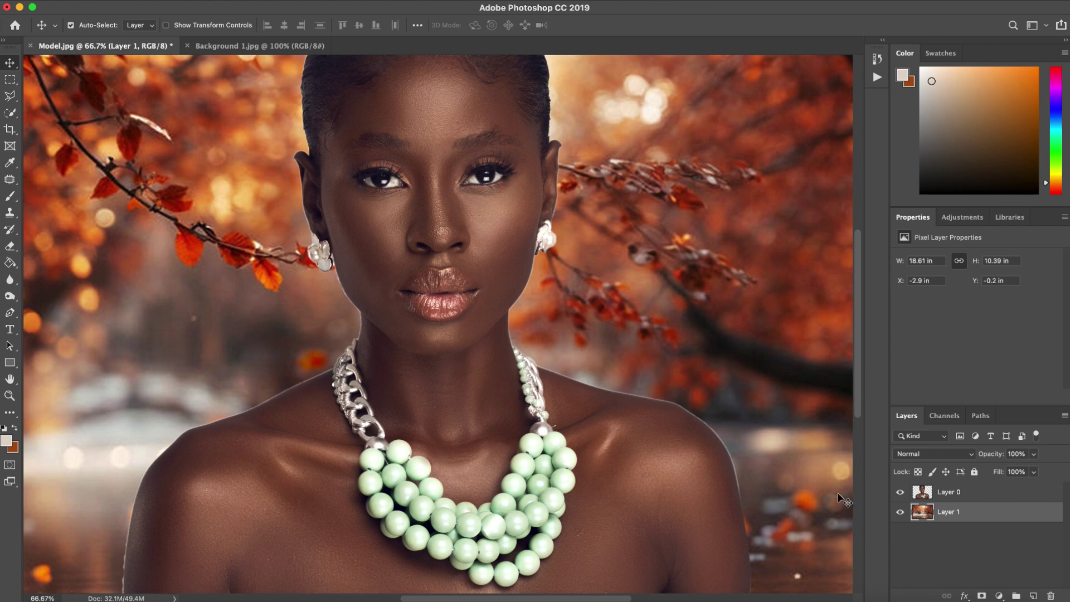
left_click(927, 495)
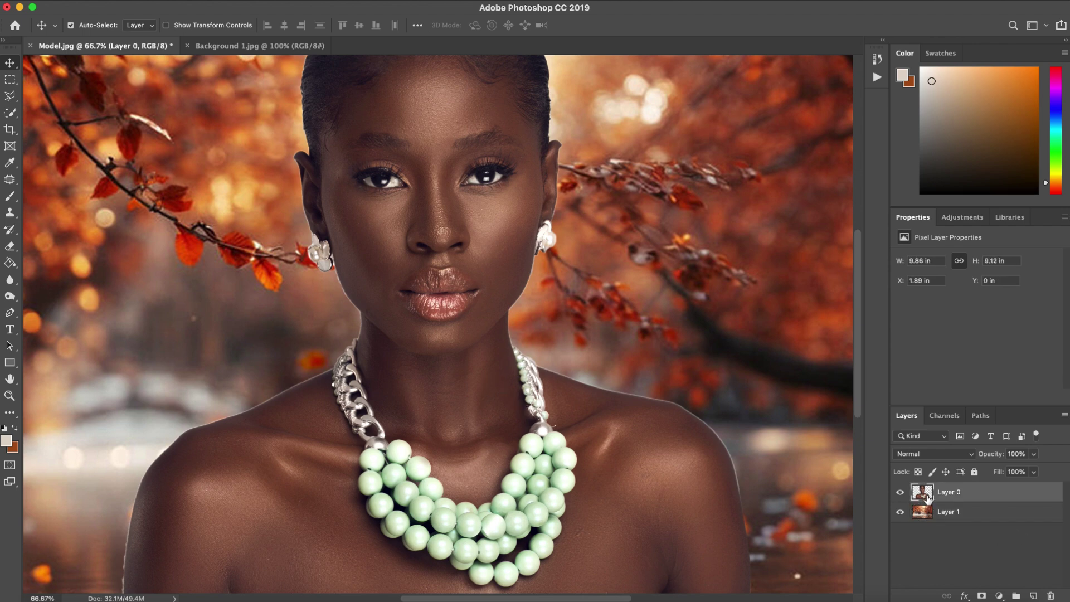
key("super")
left_click(924, 494, "super")
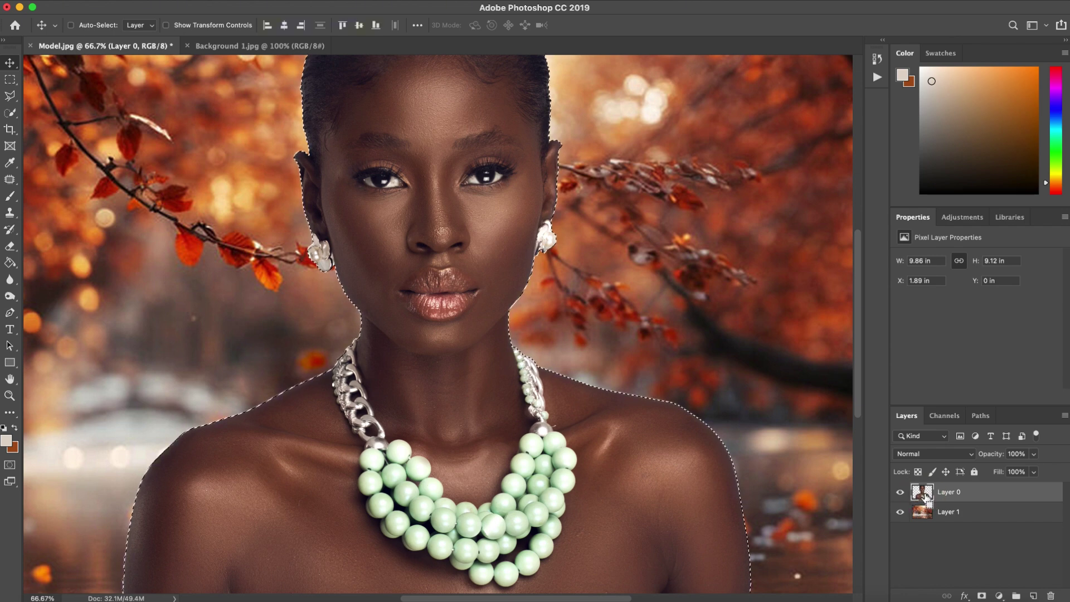
key("l")
right_click(237, 156)
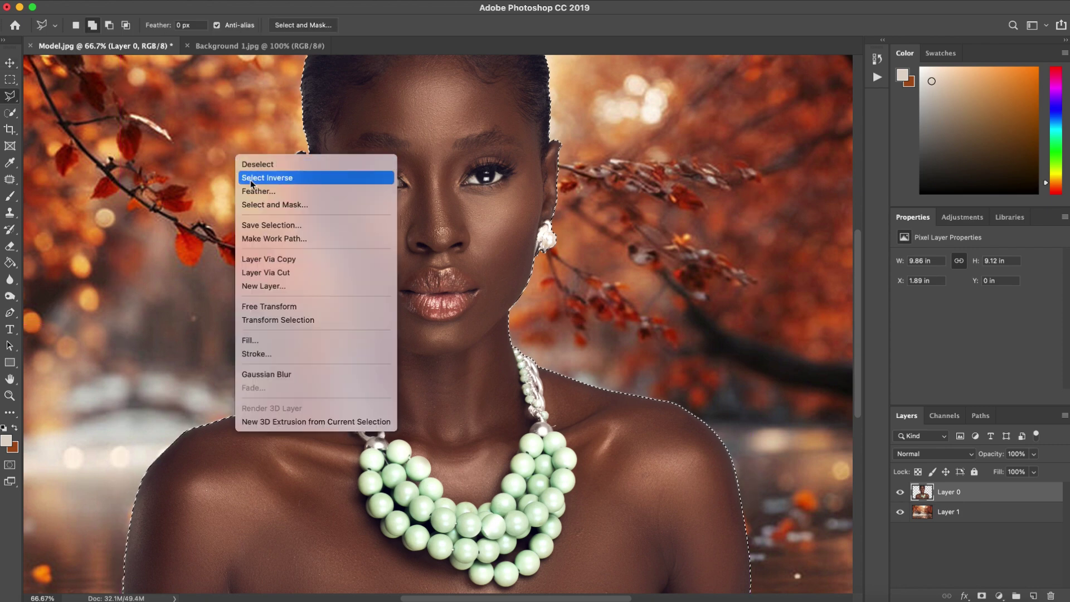
left_click(329, 192)
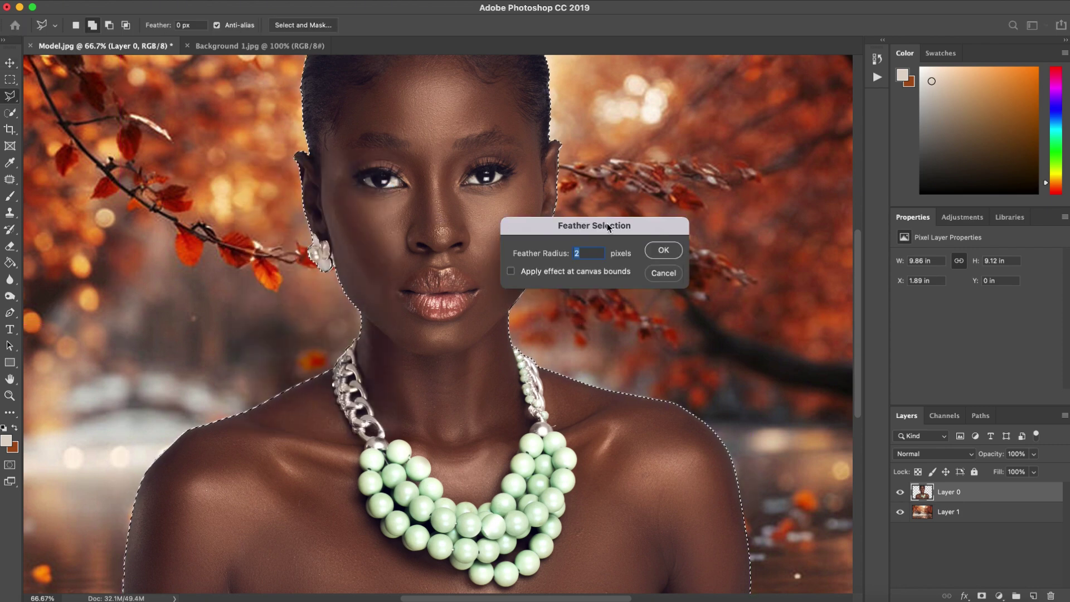
left_click_drag(602, 221, 722, 208)
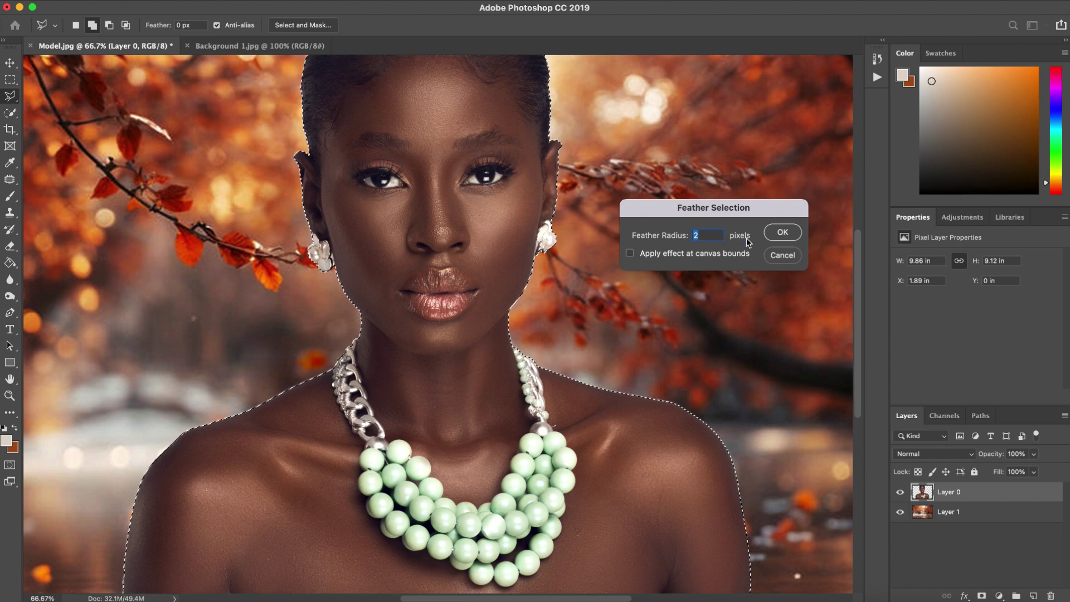
left_click(783, 237)
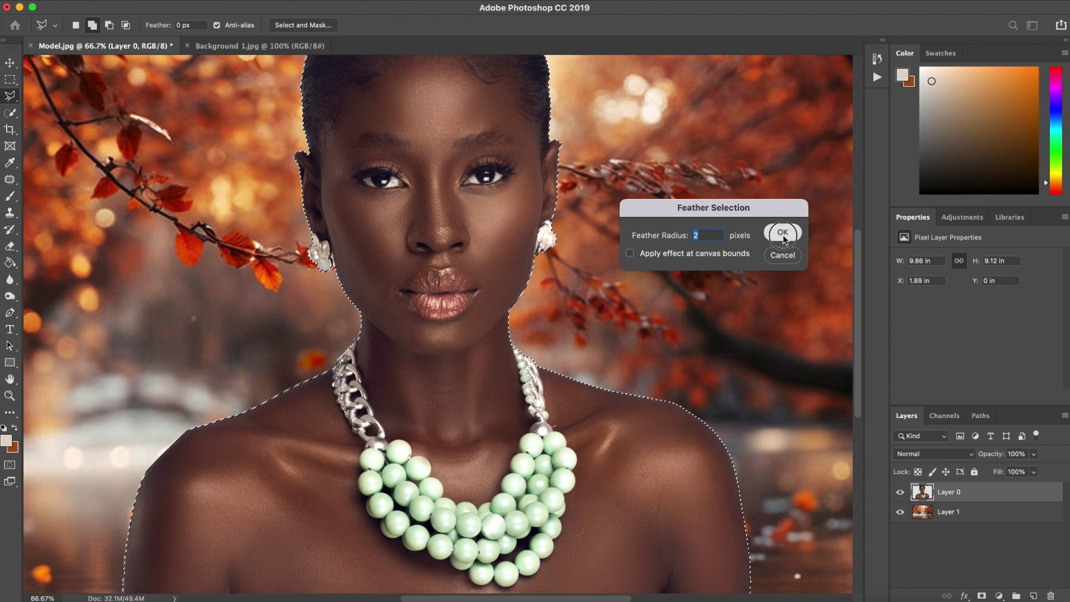
Invert the feathered selection, clear the light fringe around the model and deselect
right_click(578, 274)
left_click(599, 294)
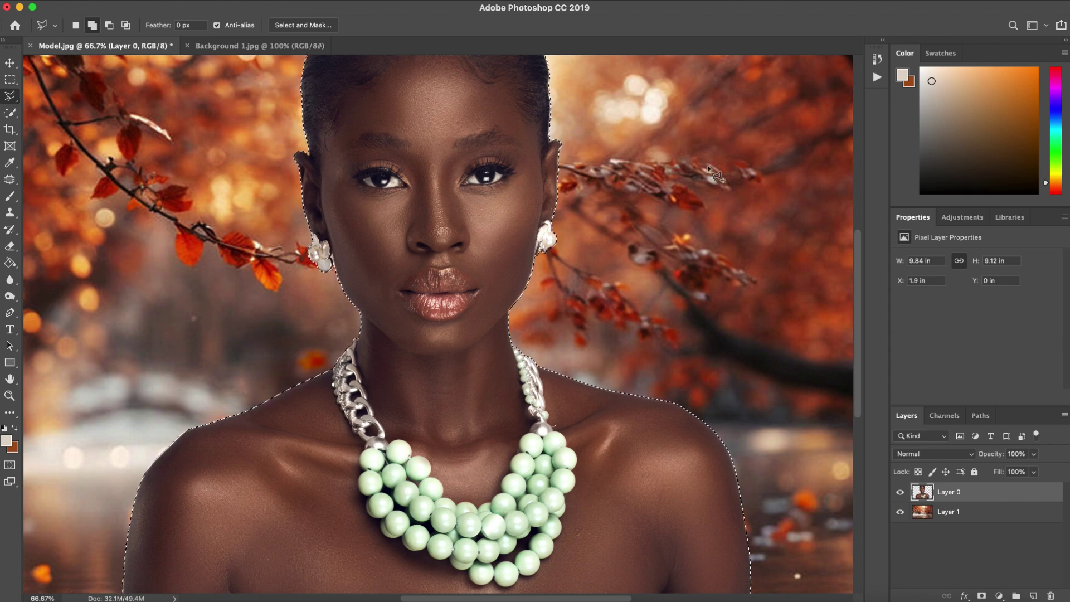
key("super+d")
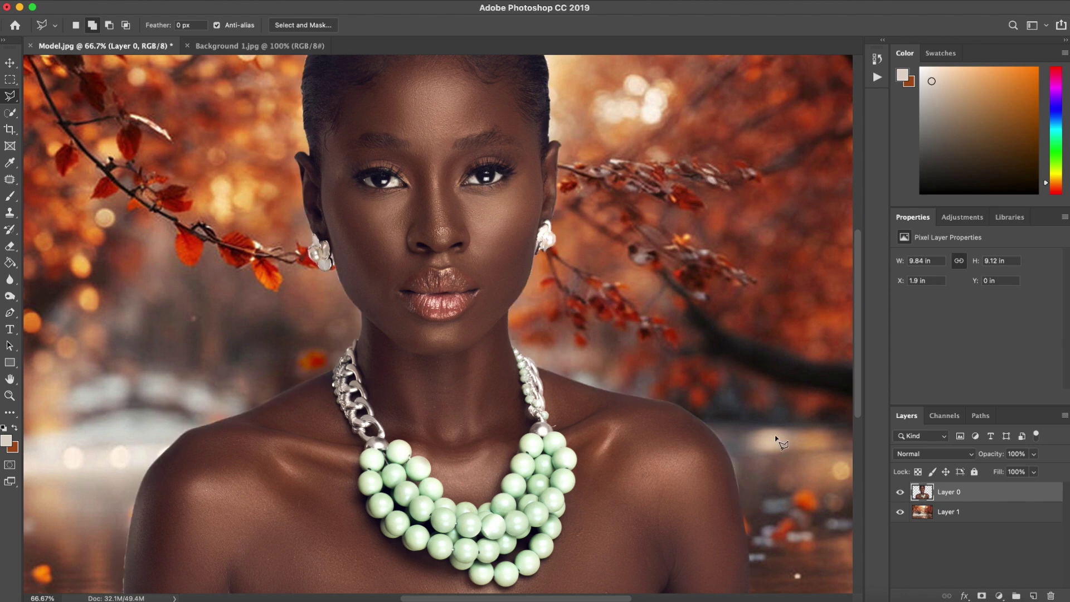
Compare the model's edges before and after the fringe cleanup by stepping back through the history and returning to the latest Deselect state
left_click_drag(709, 514, 664, 338)
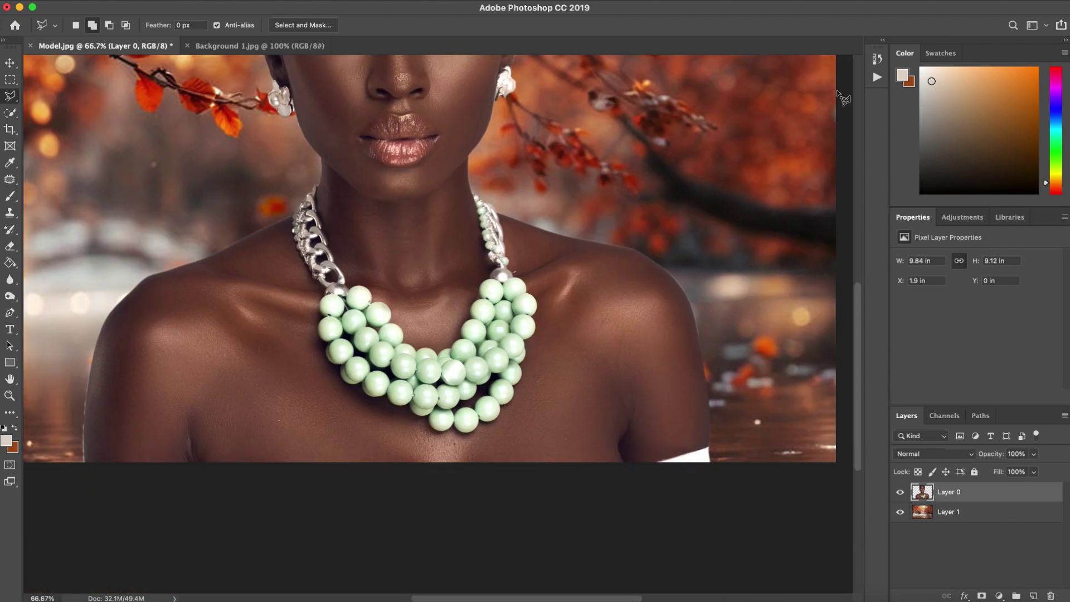
left_click(876, 60)
scroll(779, 88, "up", 2)
scroll(769, 82, "up", 2)
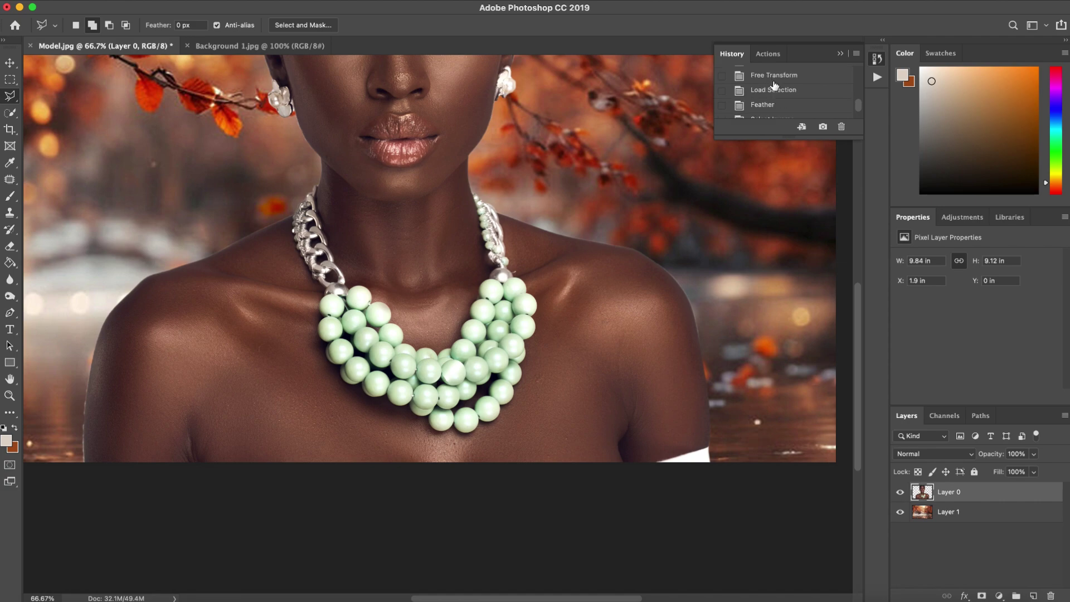
left_click(773, 81)
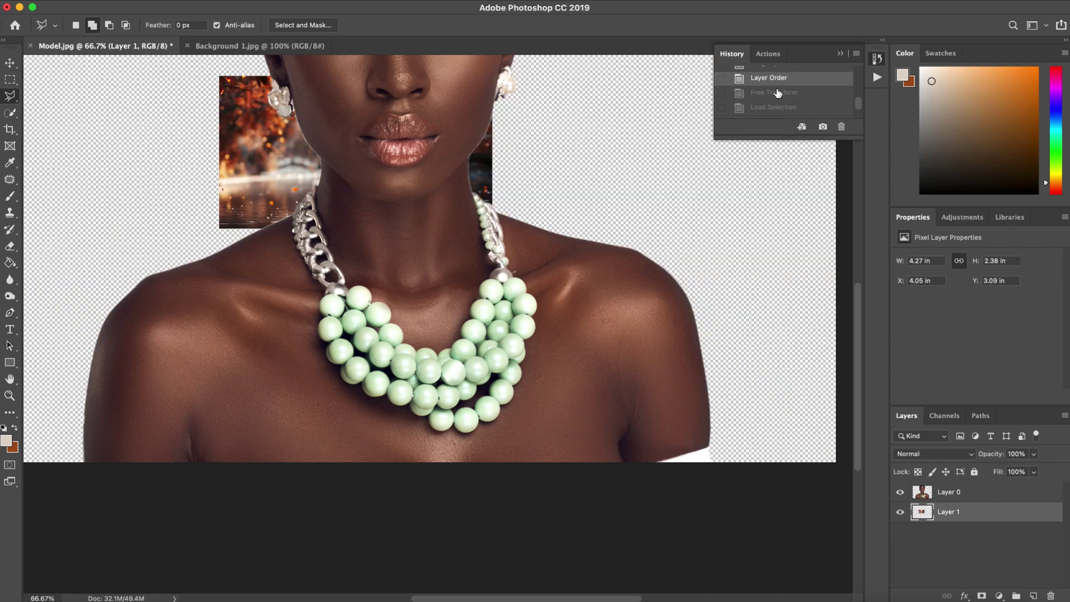
left_click(774, 93)
scroll(776, 104, "down", 3)
left_click(769, 110)
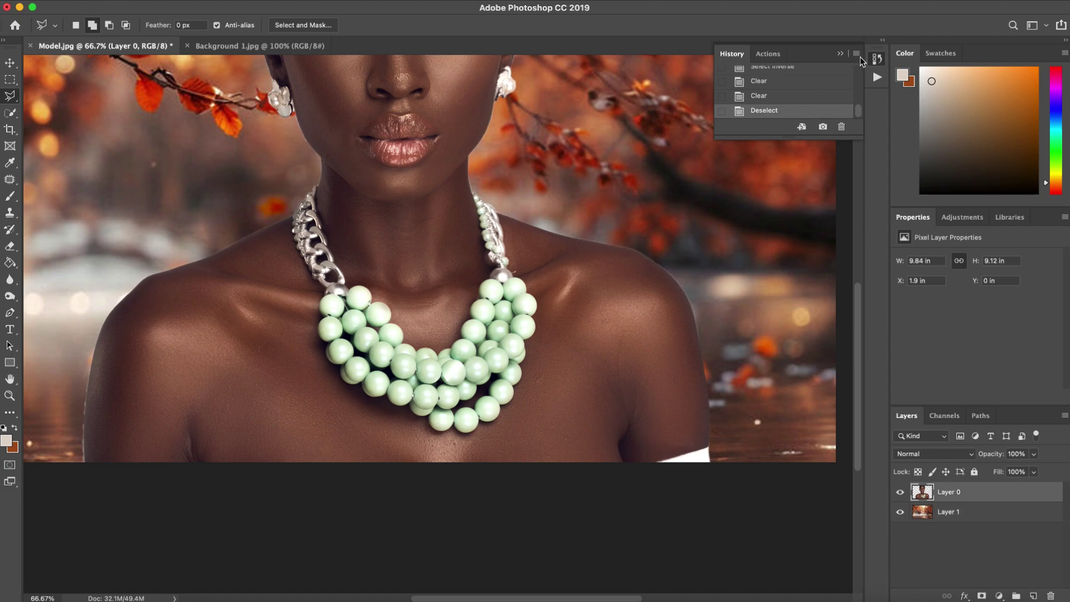
left_click(878, 59)
key("super+0")
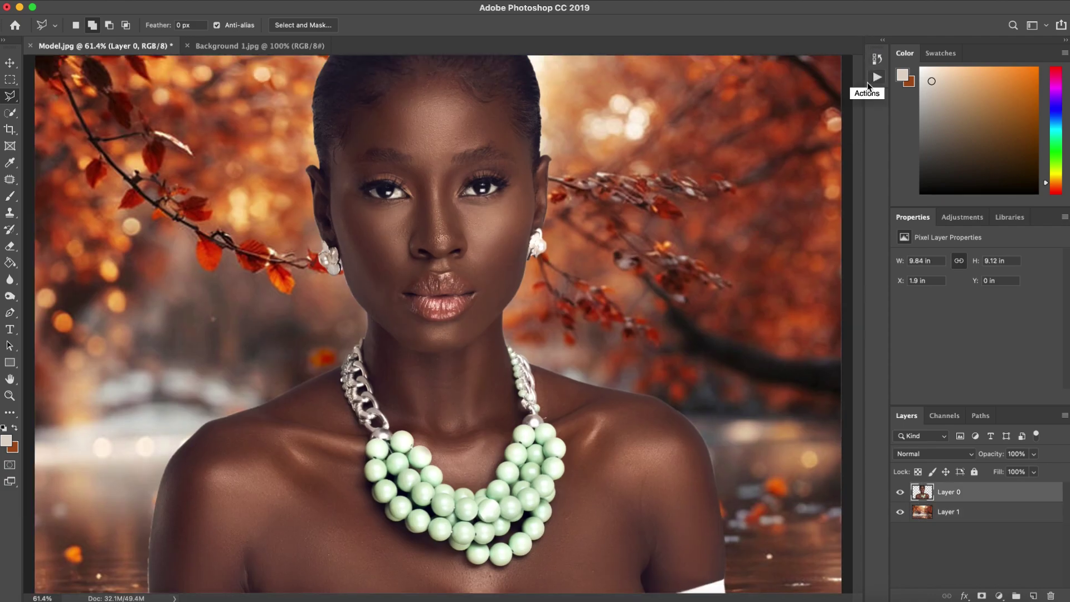
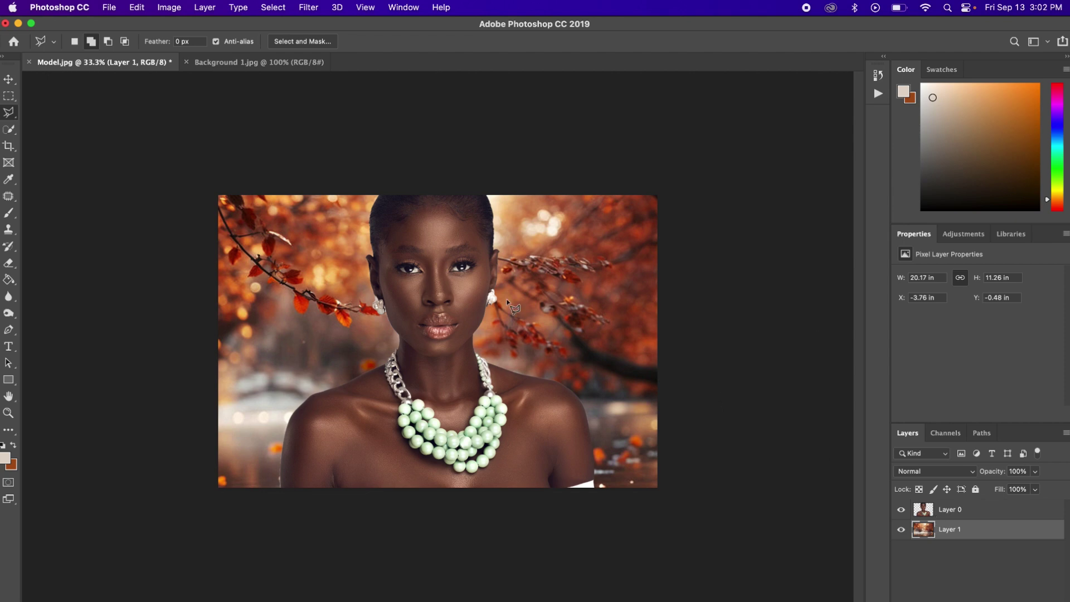
Soften the autumn background on Layer 1 with a Gaussian Blur
left_click(310, 8)
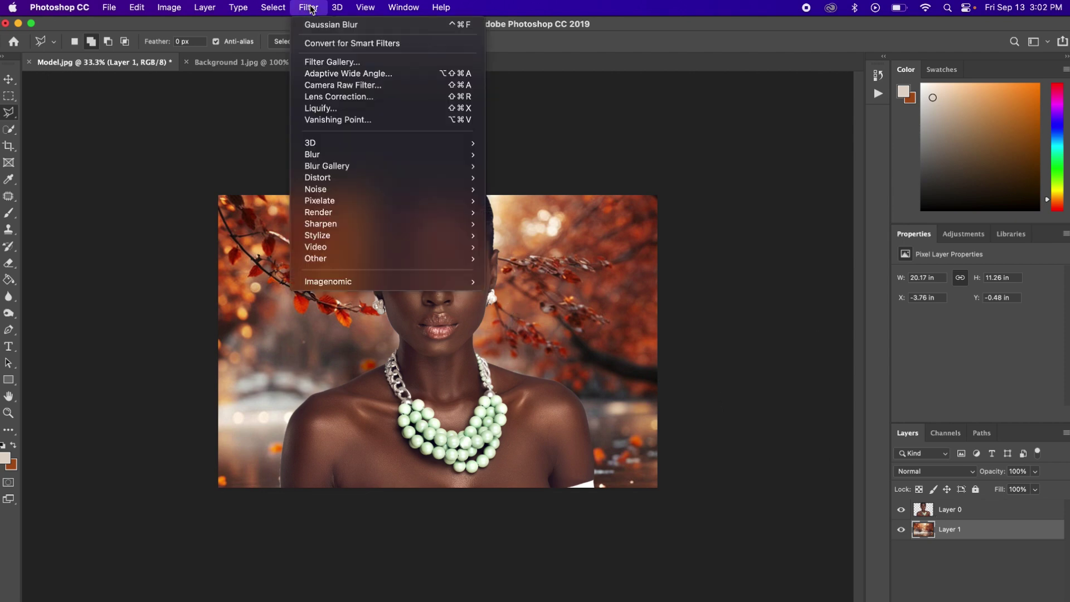
mouse_move(346, 161)
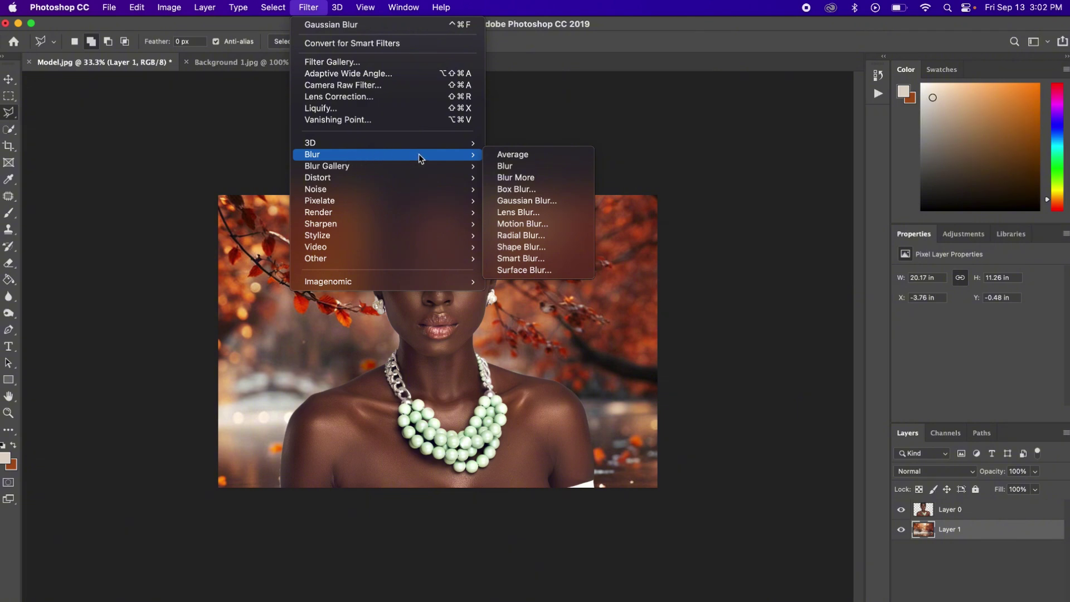
left_click(527, 201)
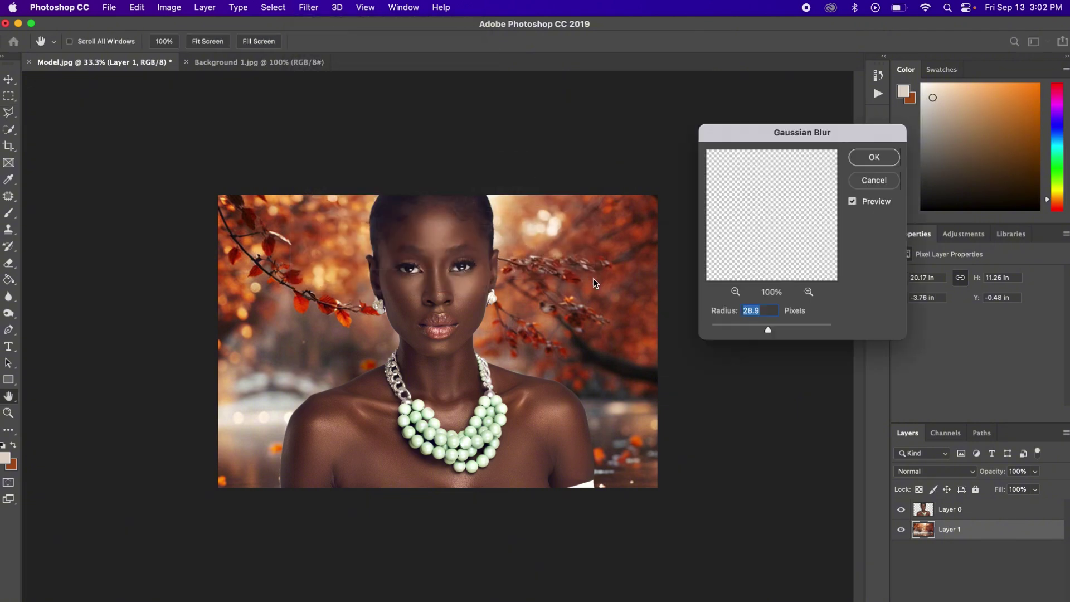
mouse_move(768, 329)
left_mouse_down()
mouse_move(736, 332)
mouse_move(766, 327)
left_mouse_up()
left_click(865, 156)
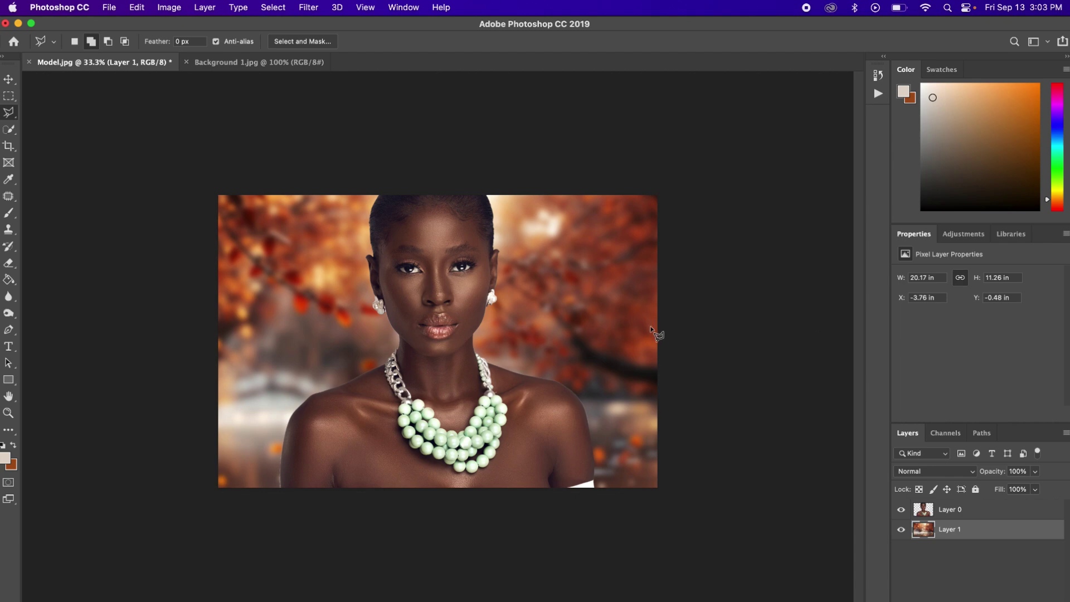
Enlarge the blurred background to about 23.4 by 13.07 in and shift it upward so the water lies behind the model's shoulders
key("super+t")
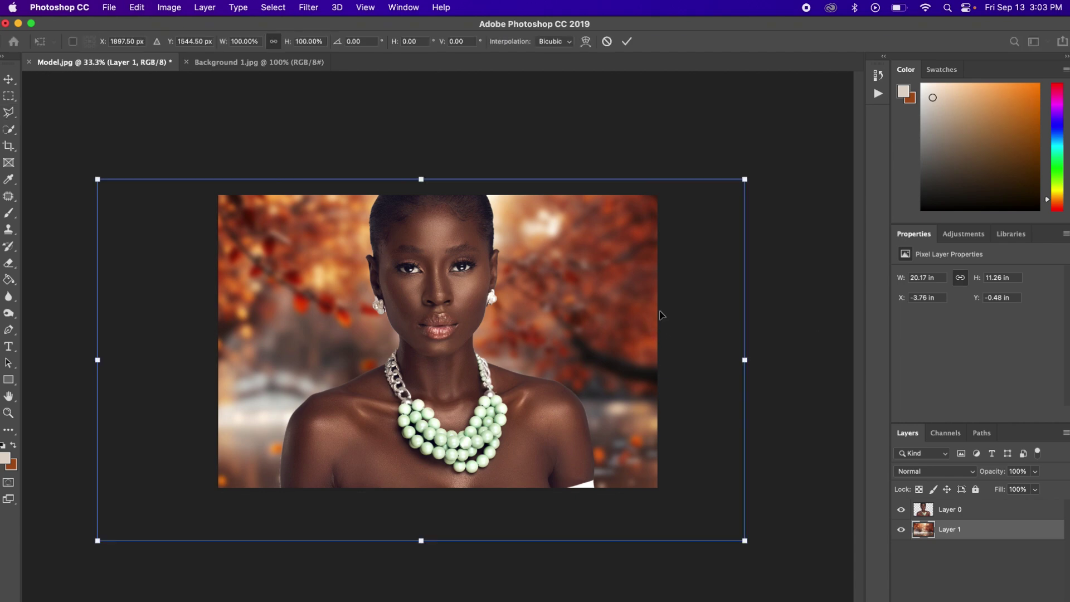
left_click_drag(745, 180, 797, 143)
left_click_drag(586, 263, 574, 224)
mouse_move(554, 318)
left_mouse_down()
mouse_move(554, 294)
mouse_move(550, 303)
left_mouse_up()
left_click_drag(596, 336, 602, 322)
key("Return")
key("l")
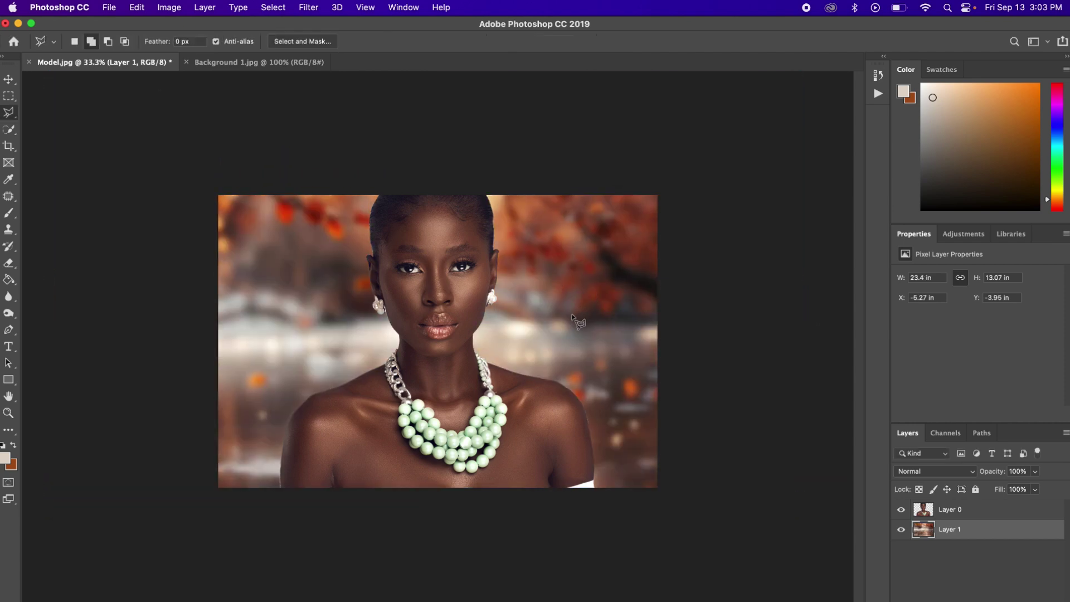
Move the blurred background down and slightly left to about X -5.69 in, Y -3.32 in, keeping its size
key("ctrl+t")
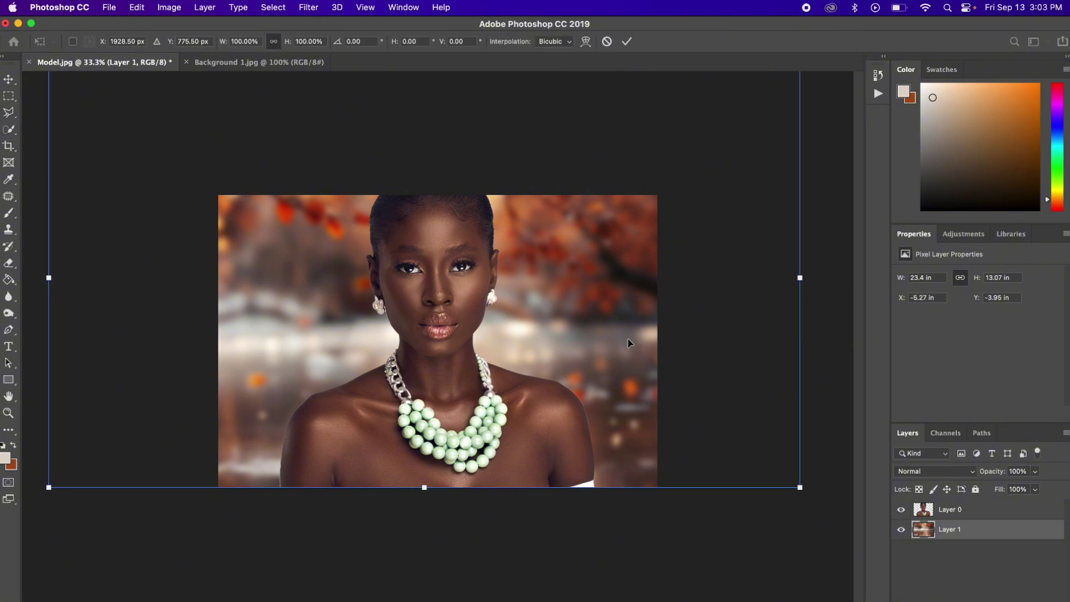
left_click_drag(564, 349, 525, 374)
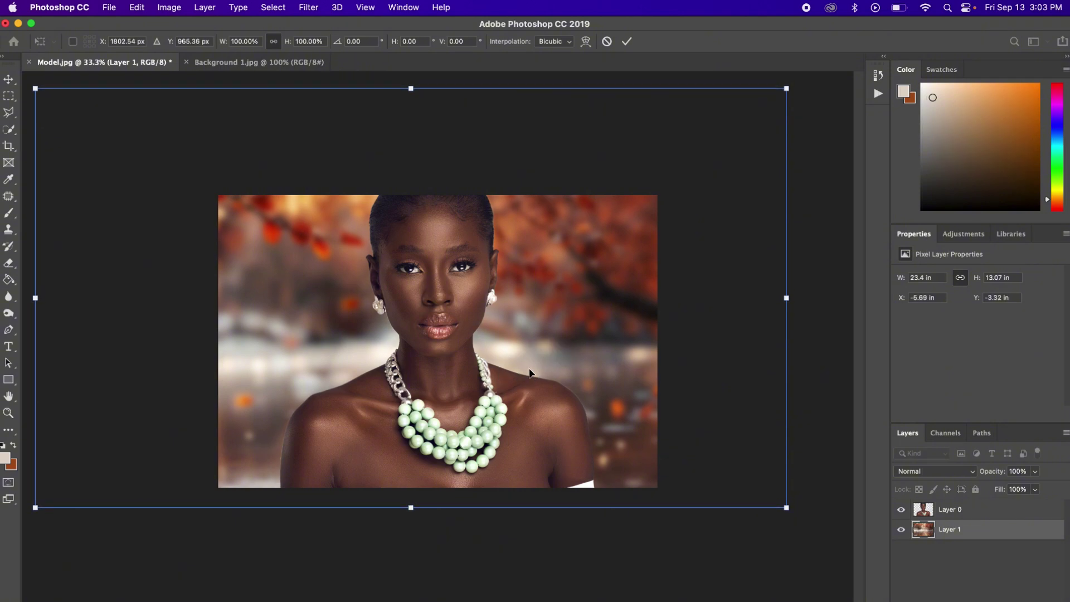
key("Return")
key("l")
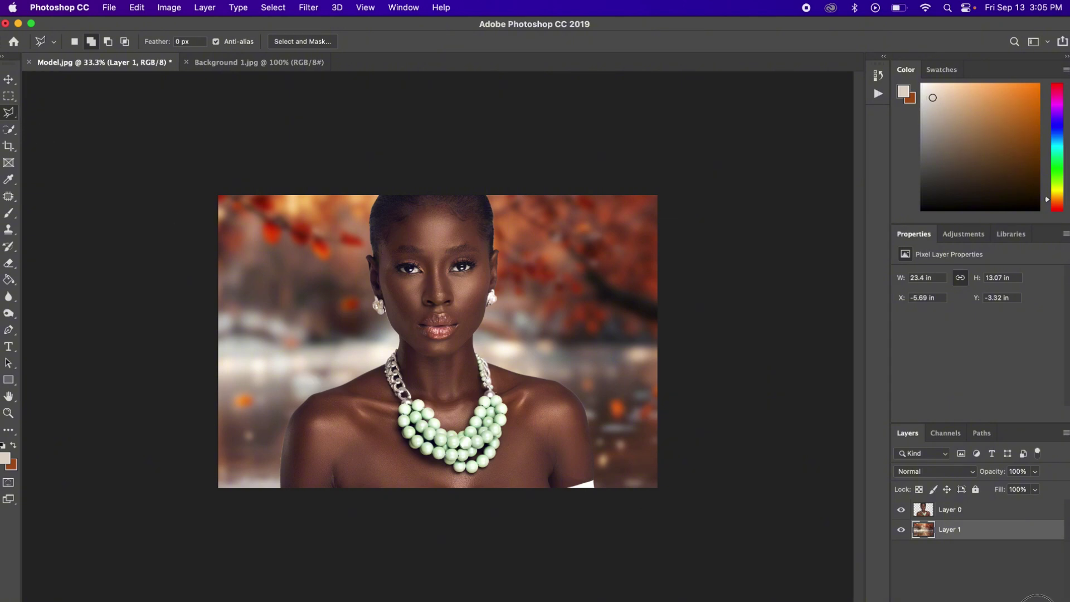
Add a new layer between the model and the background, and sample the cream colour f9f1e1 from the bright water for the brush
key("super+shift+alt+n")
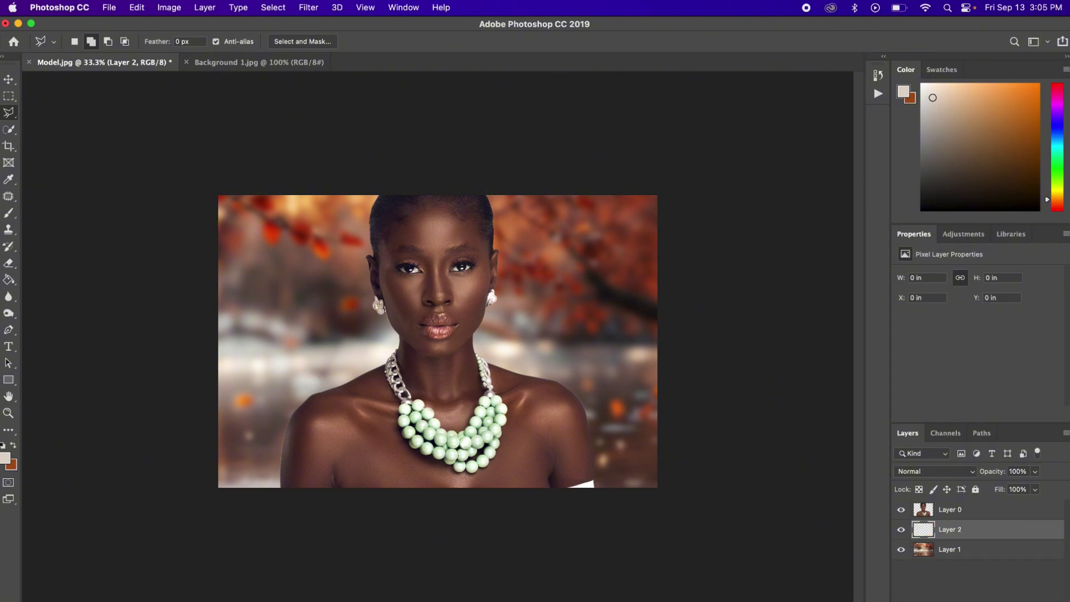
left_click(8, 218)
left_click(8, 459)
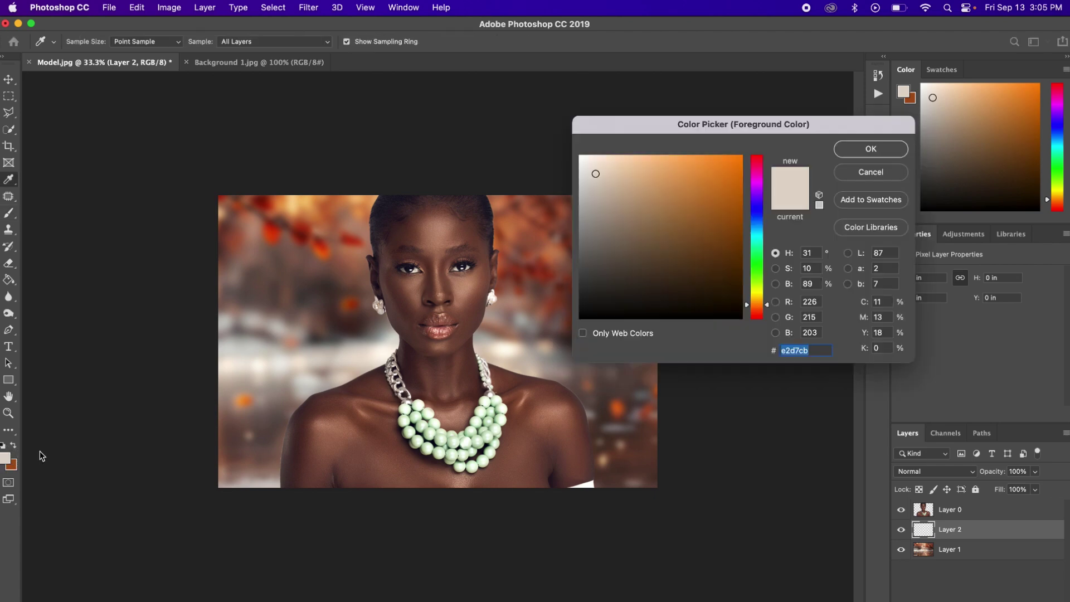
key("Return")
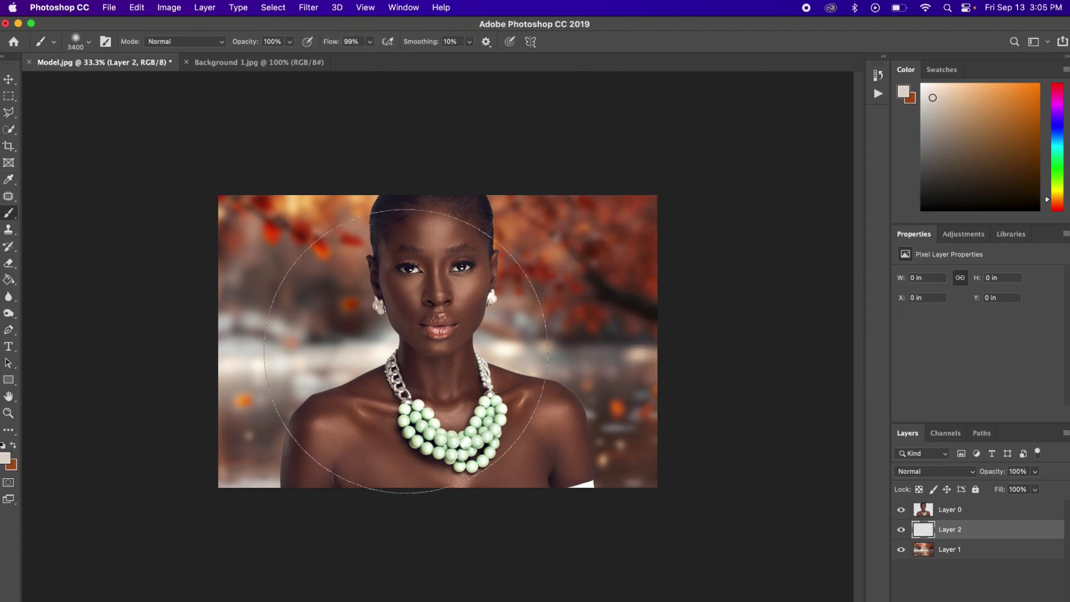
left_click(6, 460)
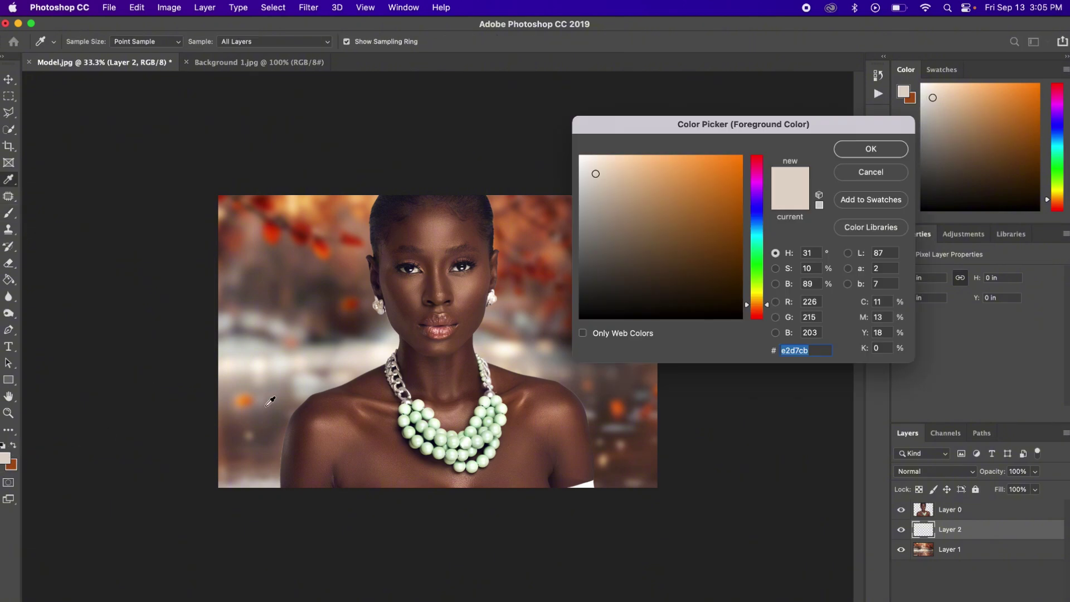
left_click(512, 347)
left_click_drag(509, 350, 508, 351)
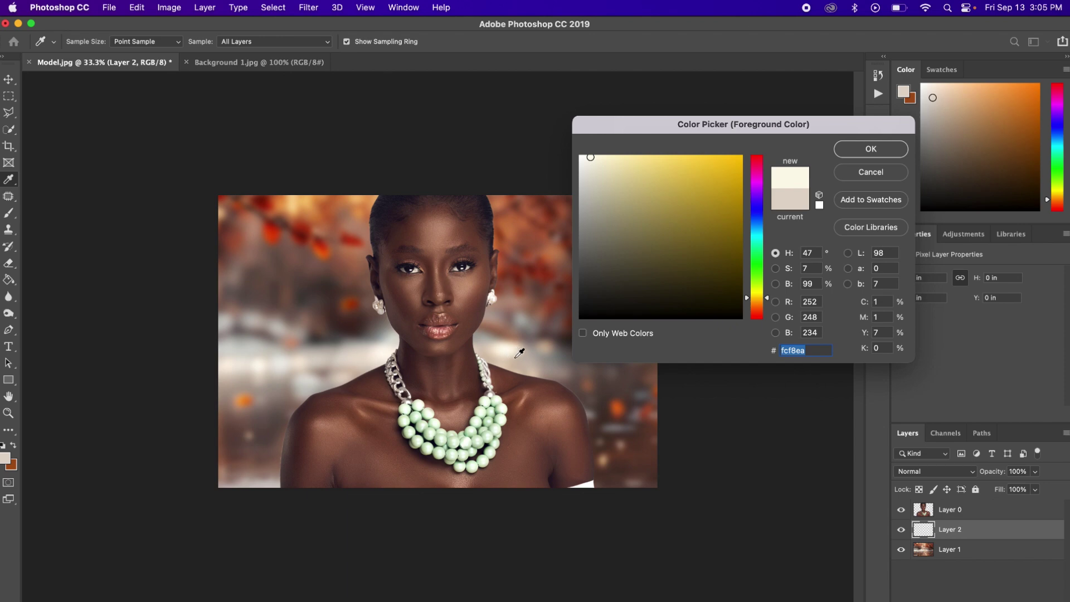
left_click(522, 363)
left_click(538, 370)
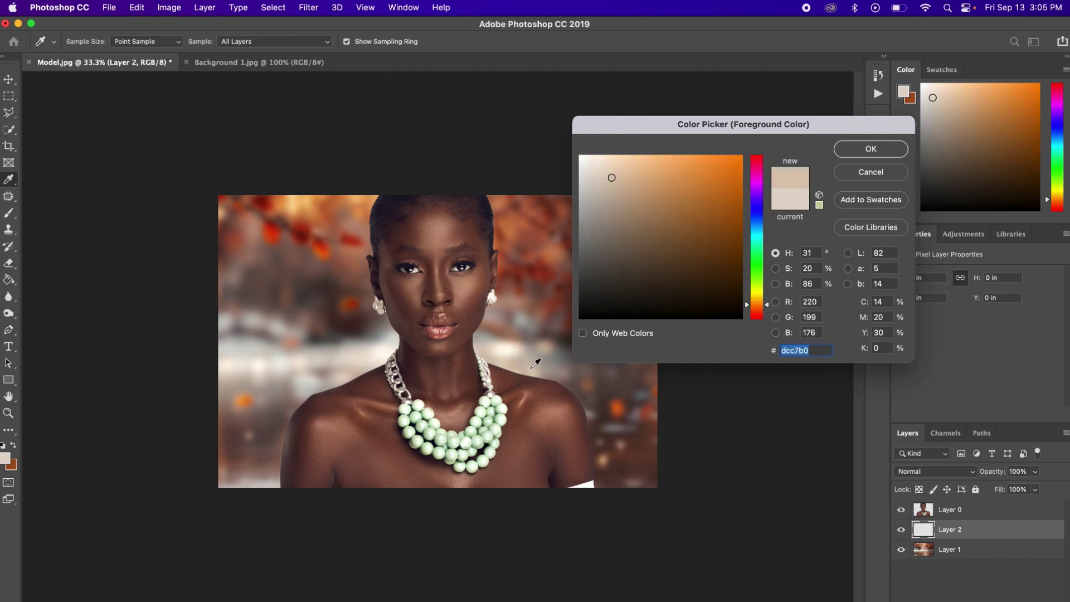
left_click(512, 353)
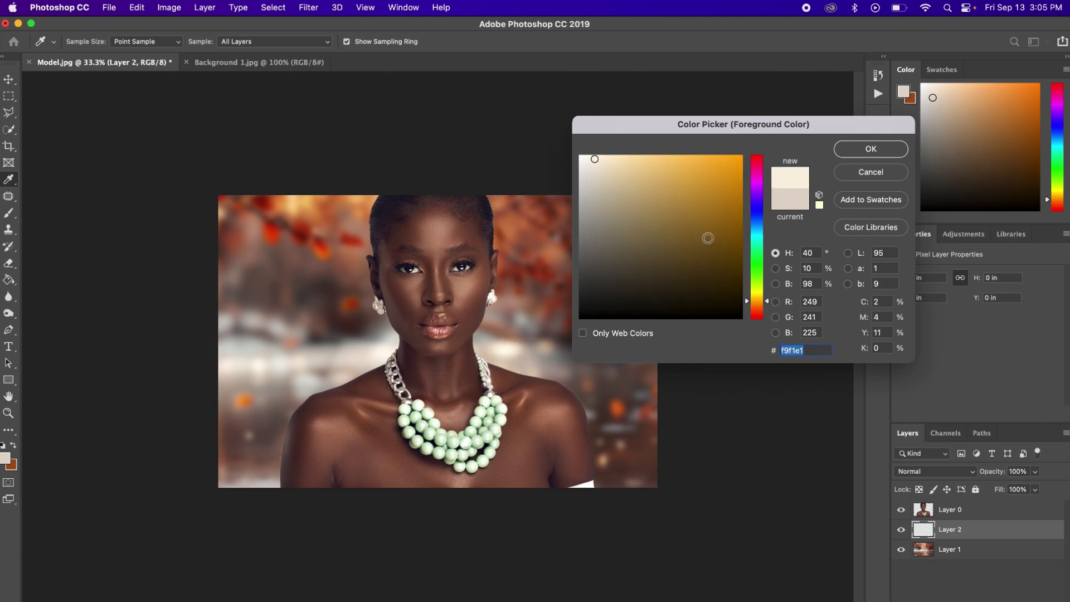
left_click(857, 151)
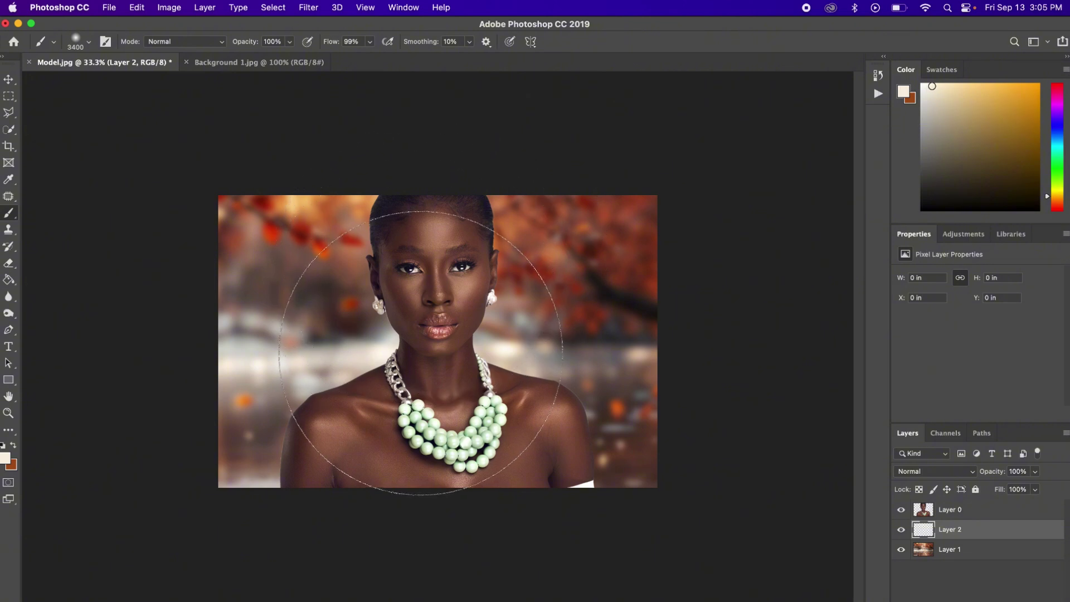
Try a large cream dab behind the model, undo it and choose a slightly darker cream as the brush colour
left_click(437, 352)
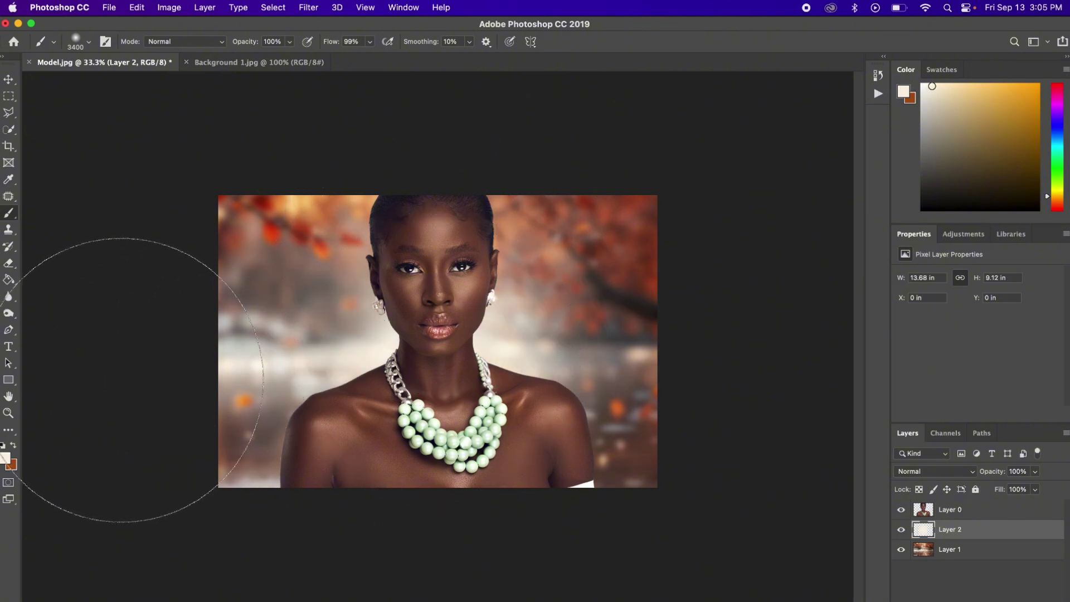
key("super+z")
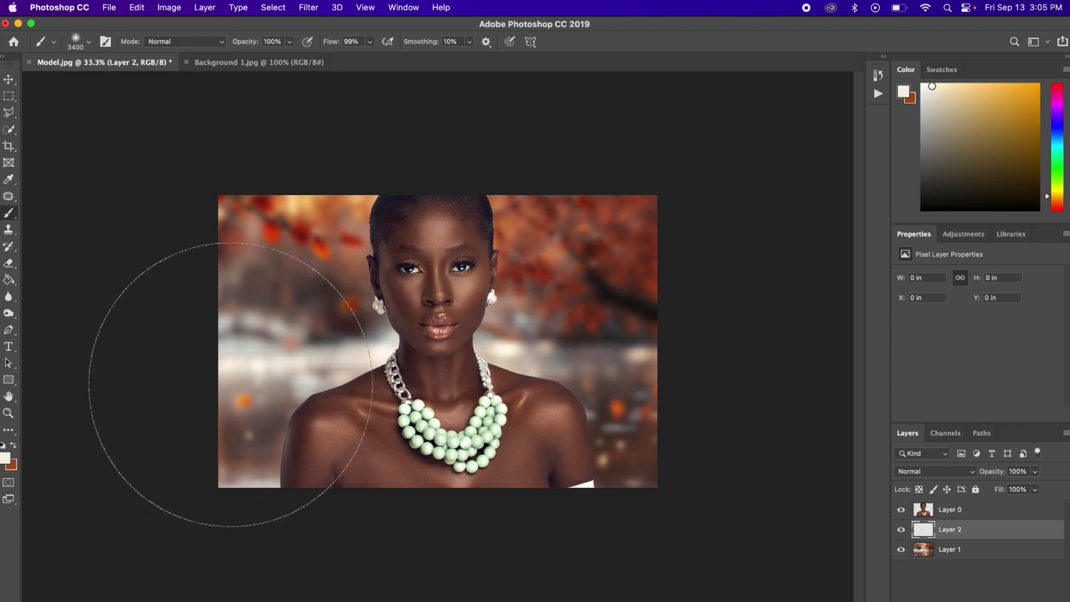
left_click(5, 458)
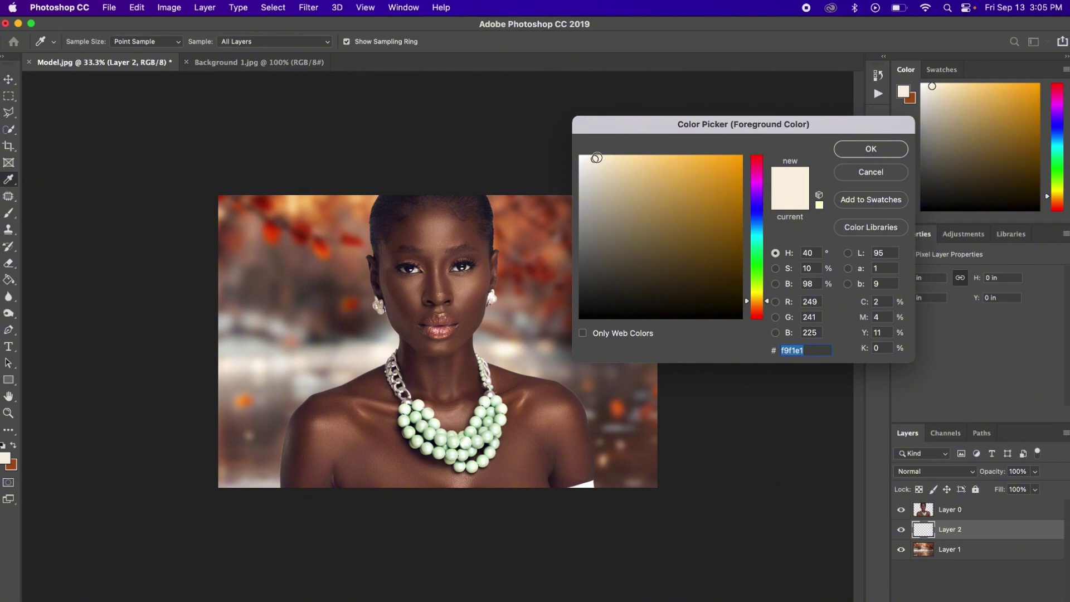
left_click(596, 163)
left_click(869, 151)
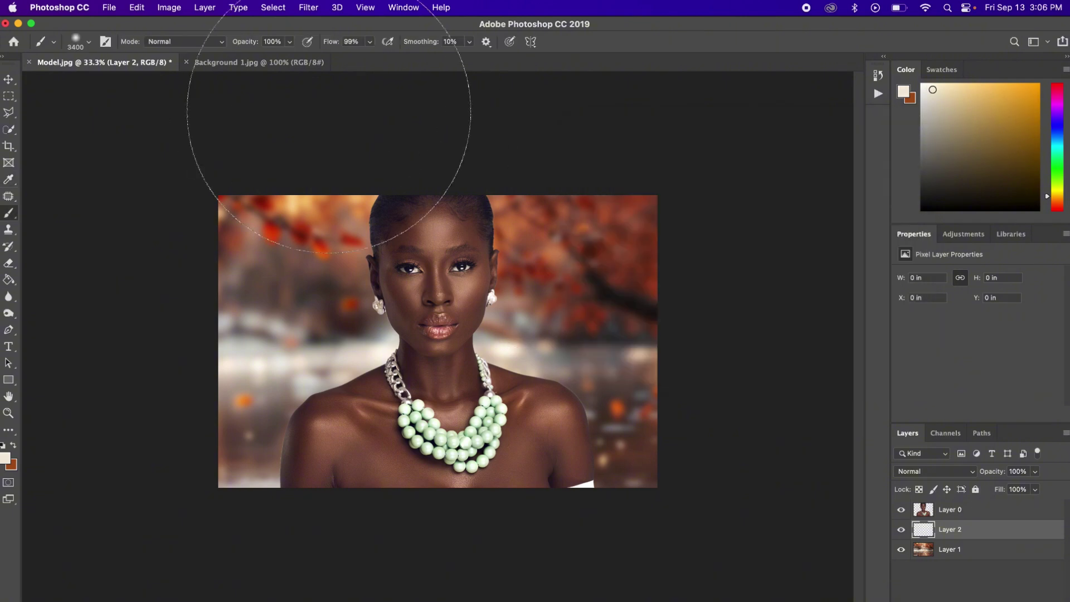
Paint a soft cream glow behind the model's neck and shoulders at 69% brush opacity, reducing the brush to 3100 and 2700 px
left_click_drag(250, 46, 222, 44)
key("bracketleft")
key("bracketleft")
key("bracketleft")
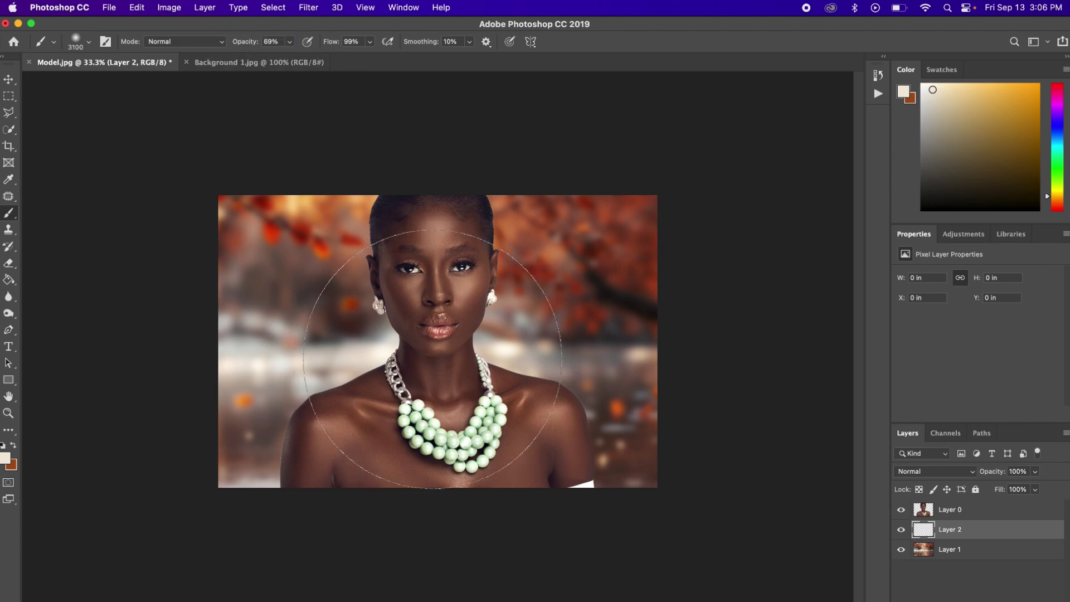
left_click(435, 356)
key("bracketleft")
key("bracketleft")
key("bracketleft")
key("bracketleft")
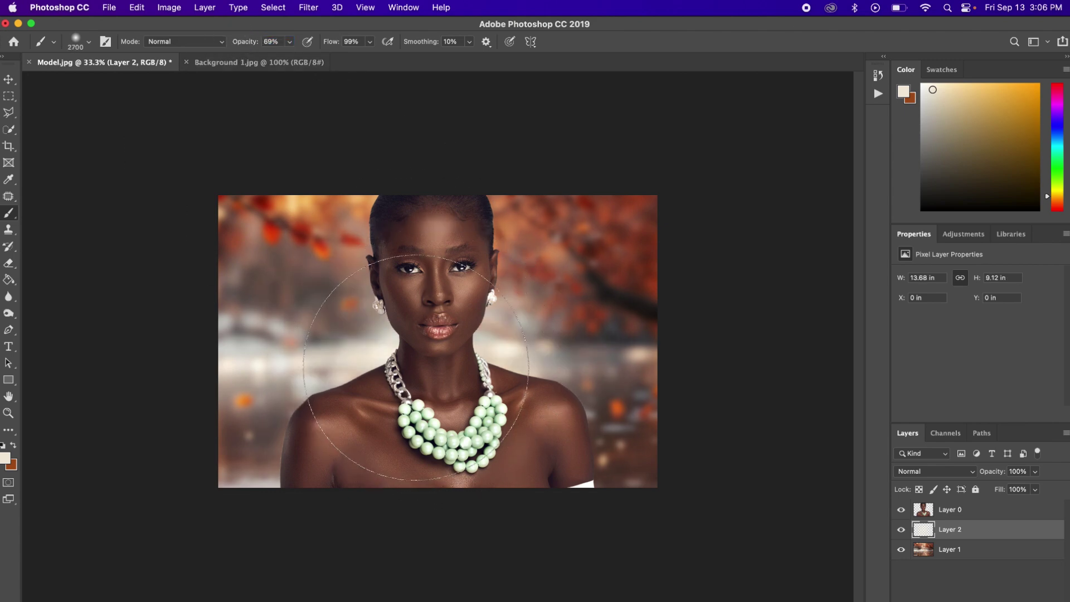
left_click(415, 368)
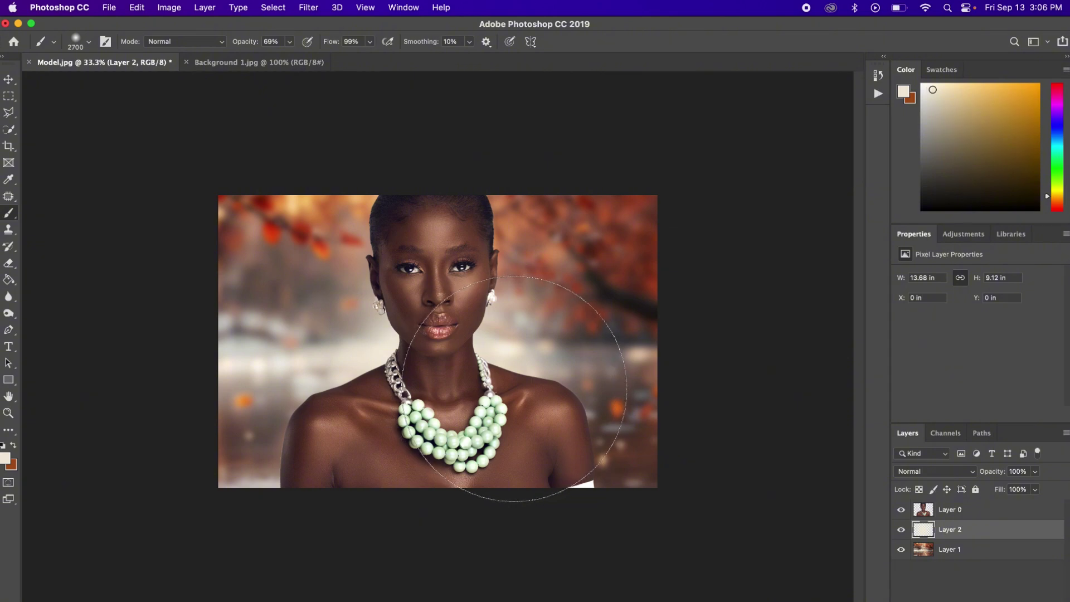
left_click(489, 394)
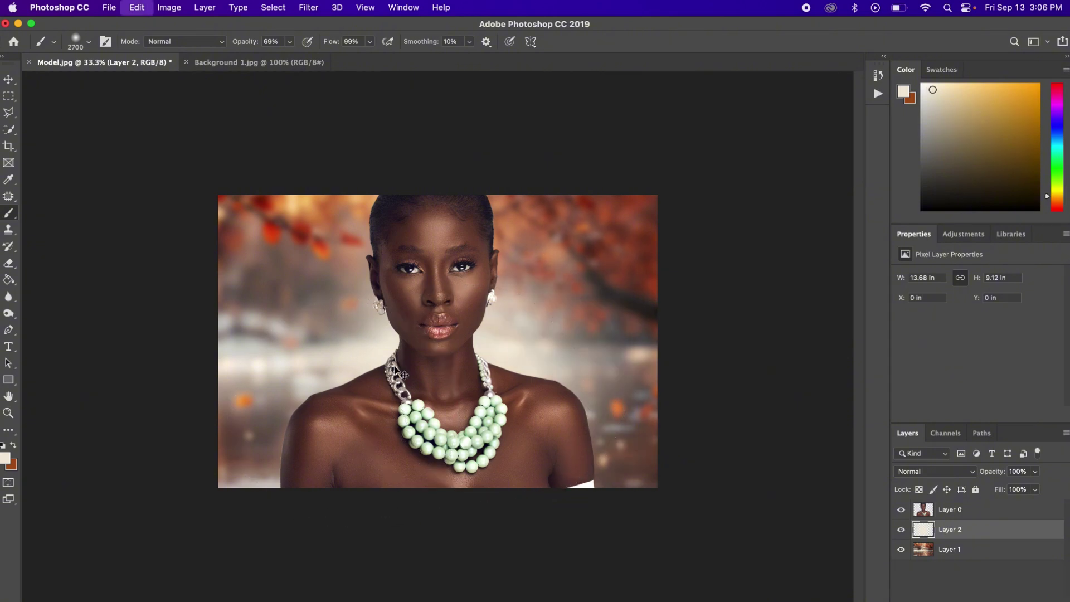
Undo the last dab, lower the brush opacity to 39% and build up the glow around the model's shoulders and head
key("super+z")
left_click_drag(245, 42, 226, 53)
left_click(535, 446)
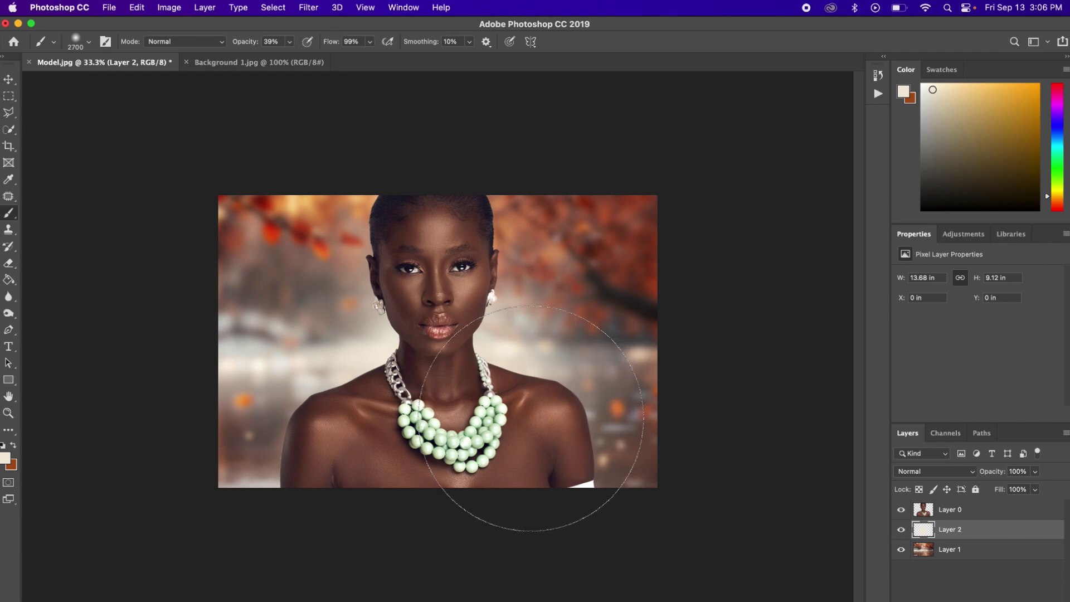
left_click(334, 401)
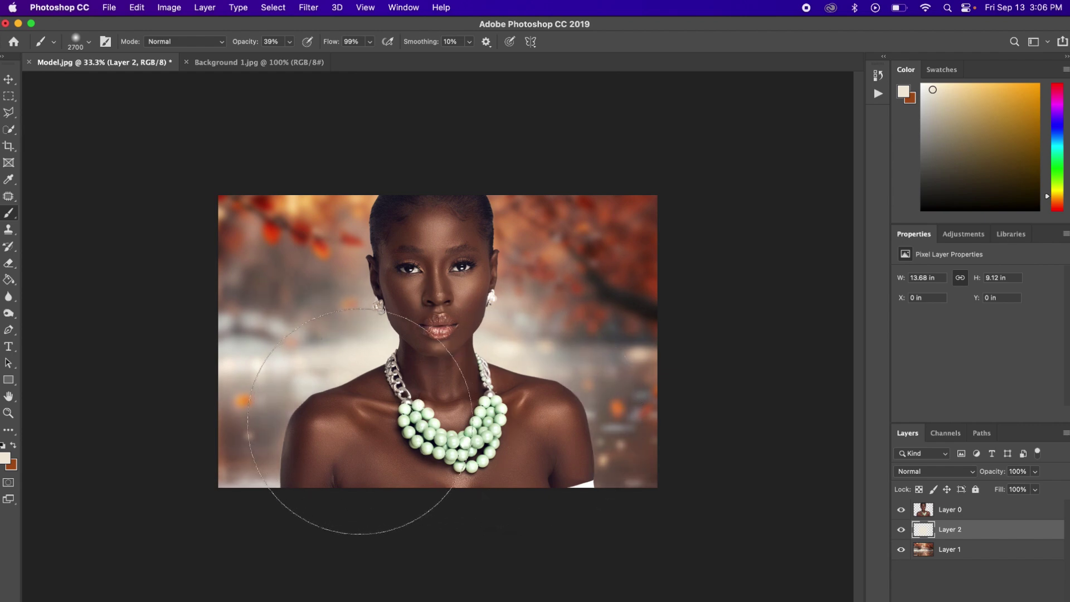
left_click(374, 259)
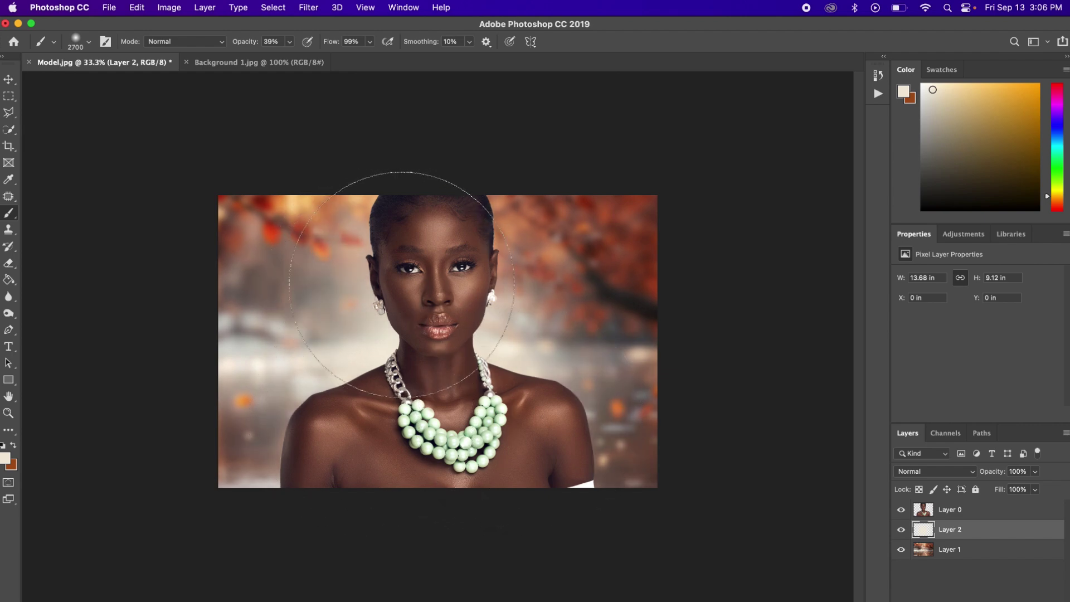
left_click(502, 240)
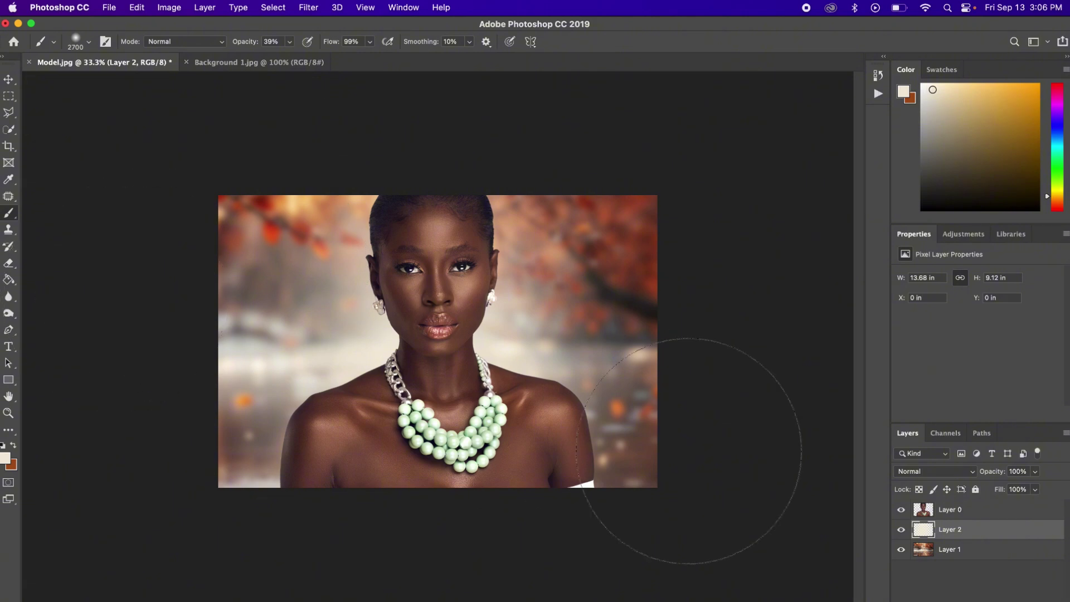
Lower Layer 2's opacity to 63% and toggle its visibility to compare the background with and without the glow
left_click_drag(991, 472, 967, 475)
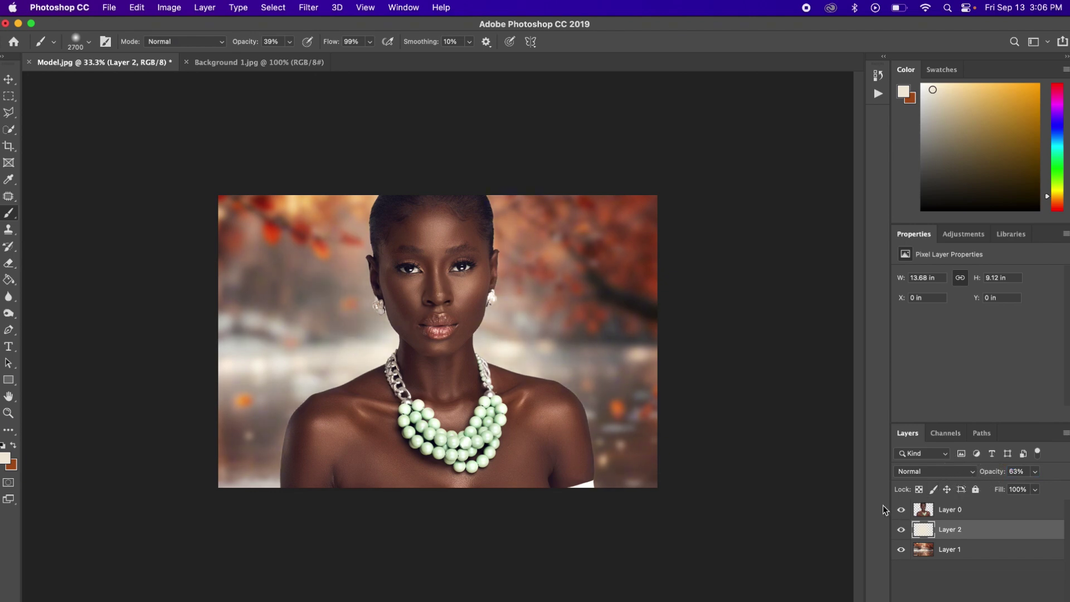
left_click(901, 530)
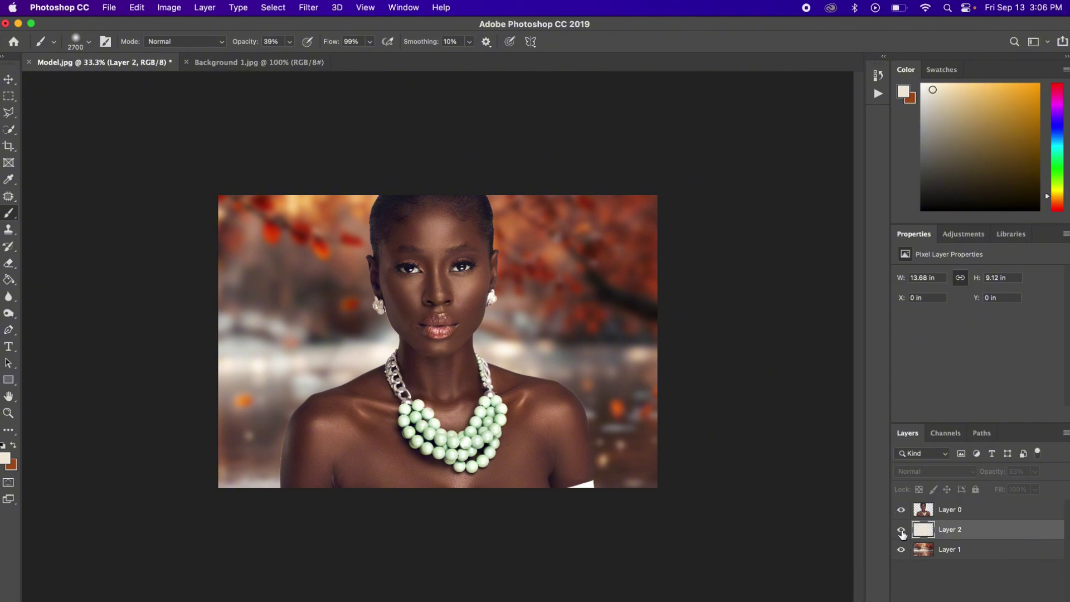
left_click(902, 530)
left_click(901, 530)
left_click(901, 530)
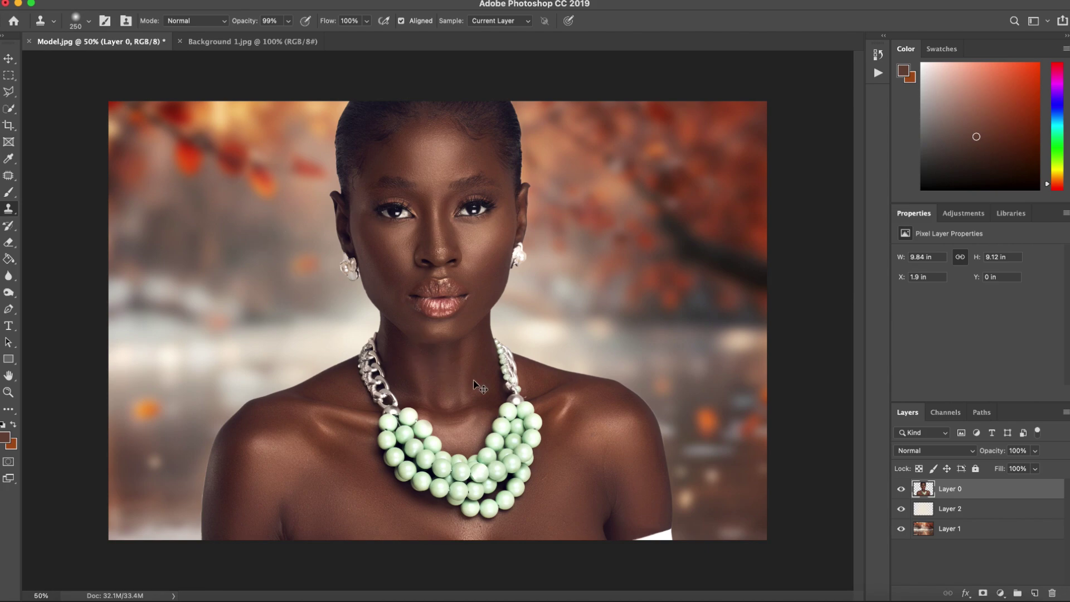
Clone skin from the model's upper arm over the white garment at the image's lower edge, using the Clone Stamp at 100% opacity
key("super+plus")
key("super+plus")
left_click_drag(550, 418, 510, 308)
left_click_drag(585, 353, 566, 337)
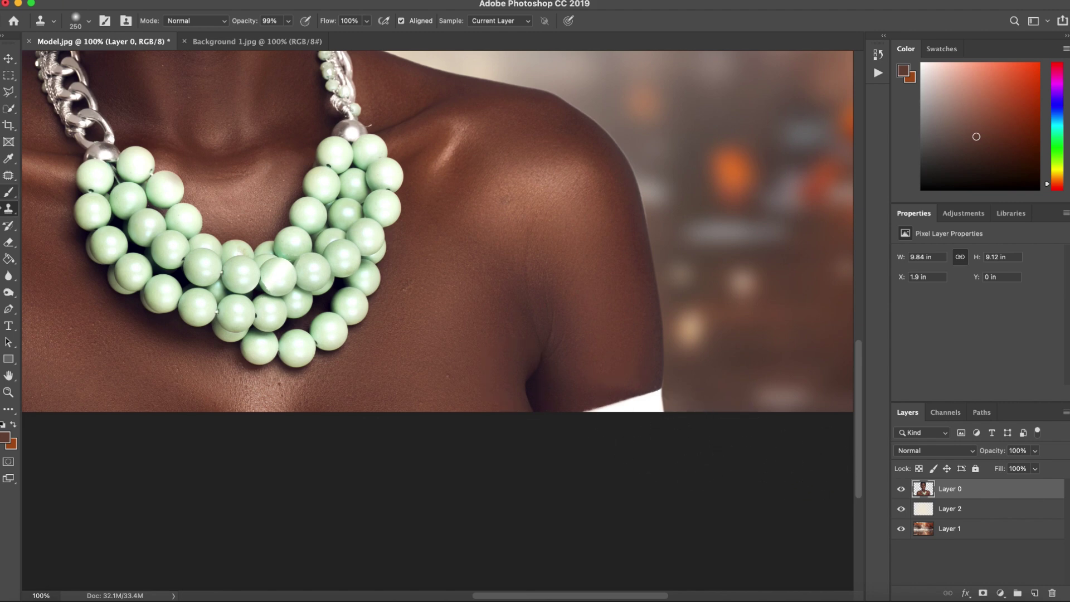
left_click(10, 212)
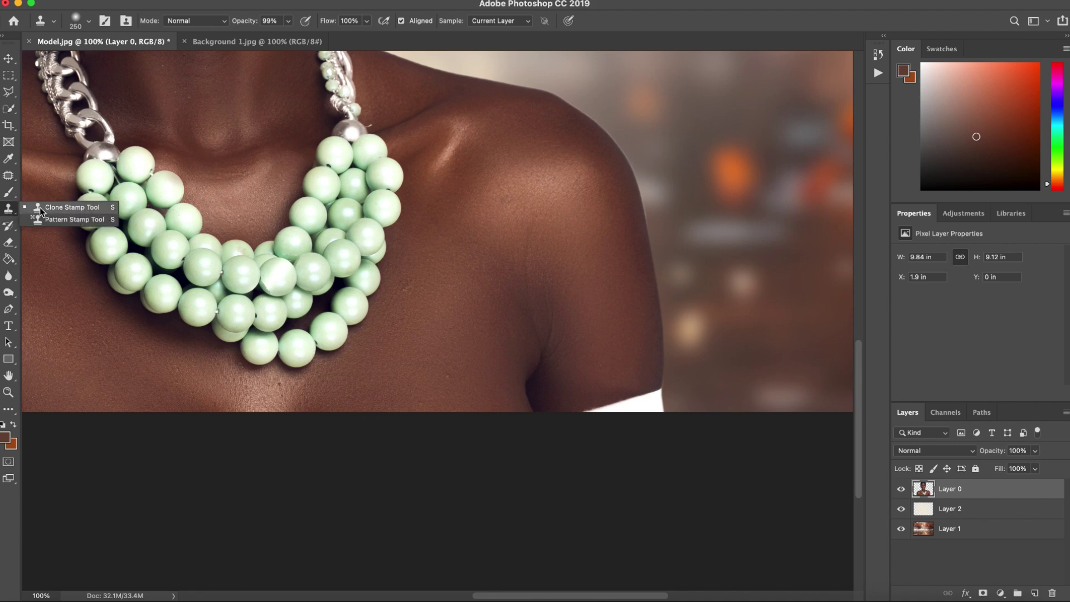
left_click(8, 212)
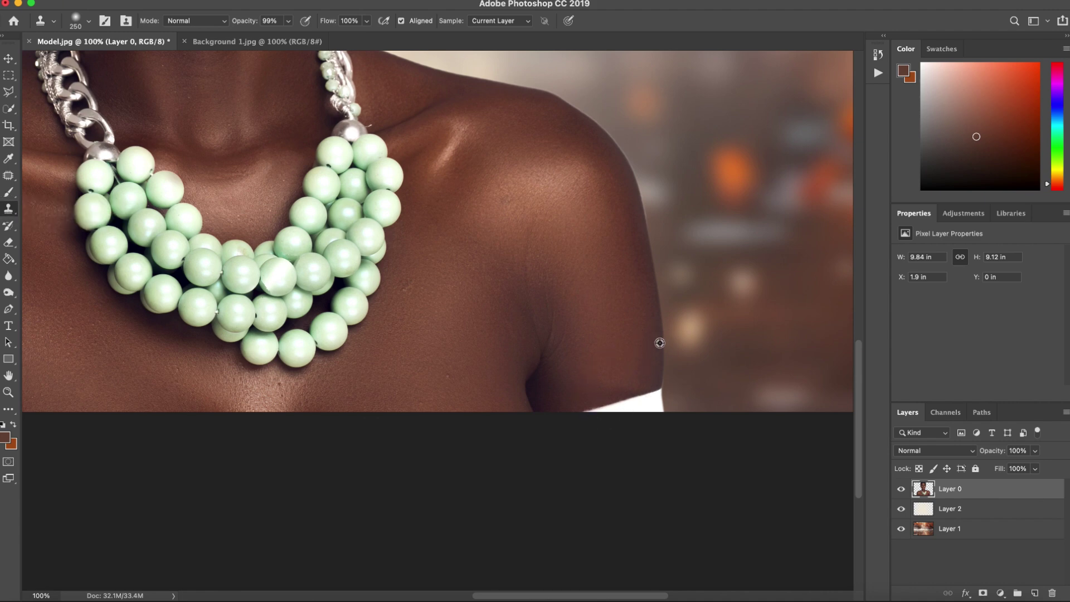
left_click_drag(255, 20, 258, 21)
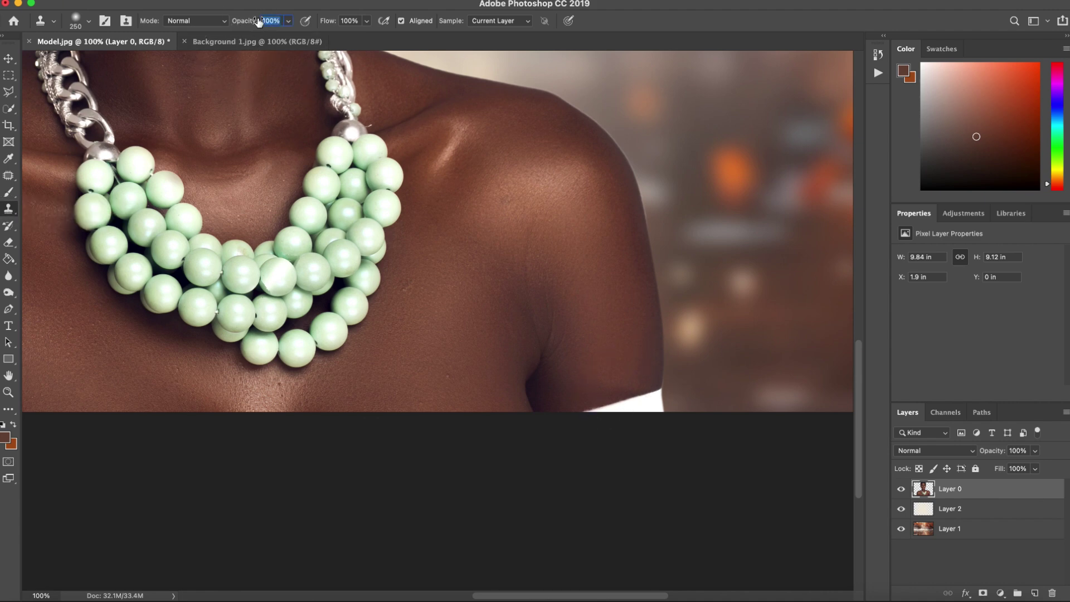
left_click(653, 335, "alt")
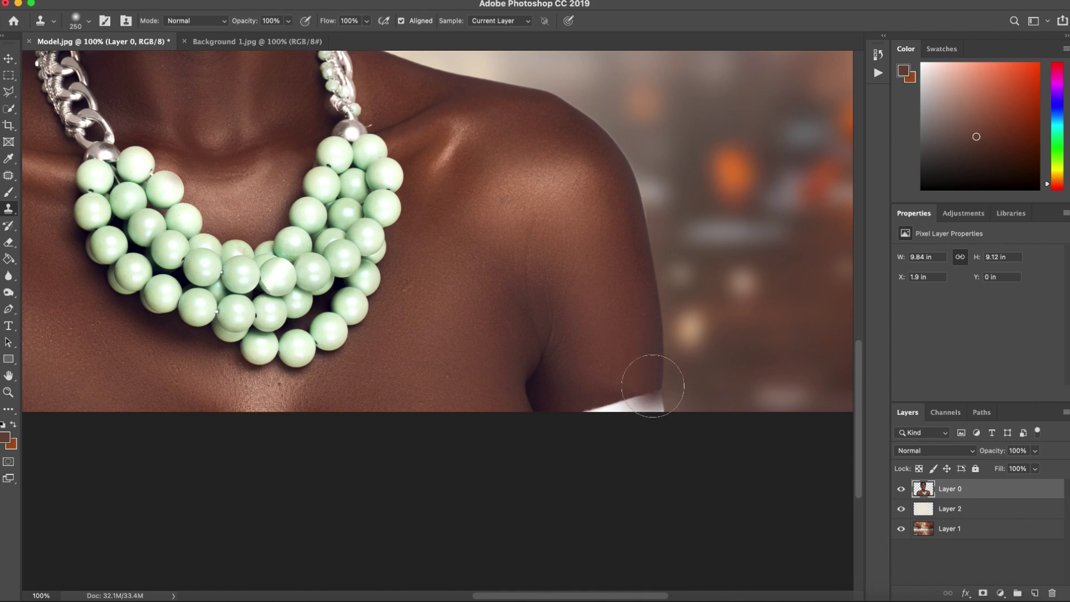
mouse_move(653, 386)
left_mouse_down()
mouse_move(660, 399)
mouse_move(614, 423)
mouse_move(604, 375)
mouse_move(606, 409)
left_mouse_up()
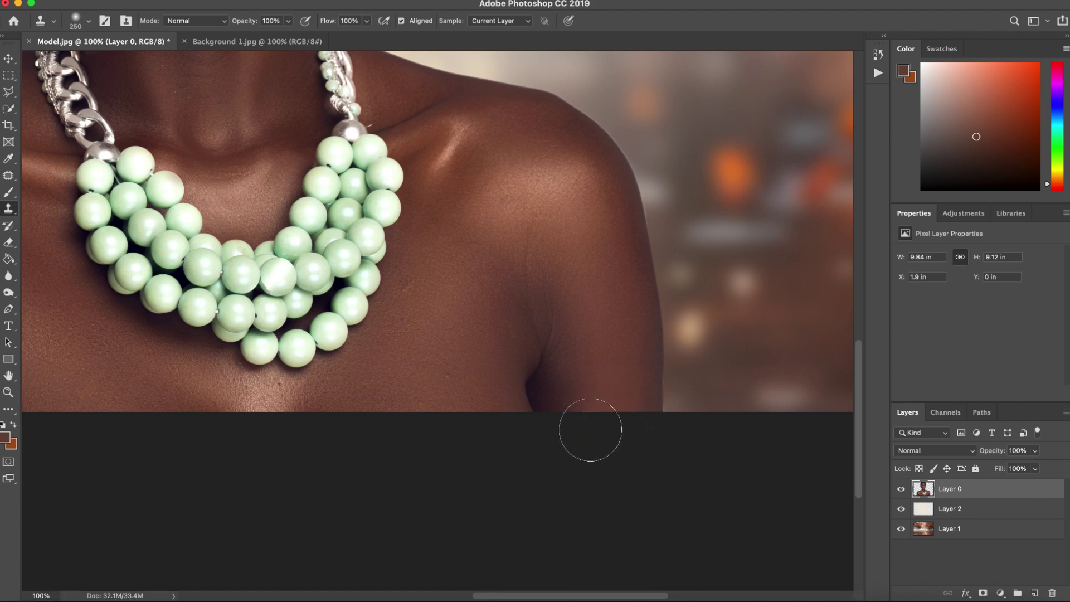
key("super+0")
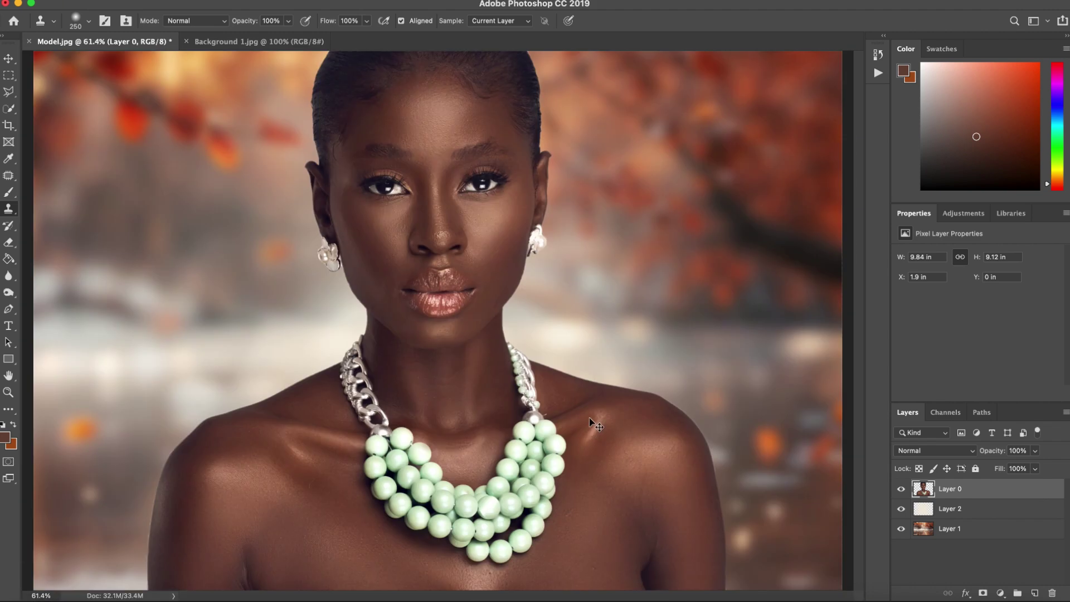
key("super+minus")
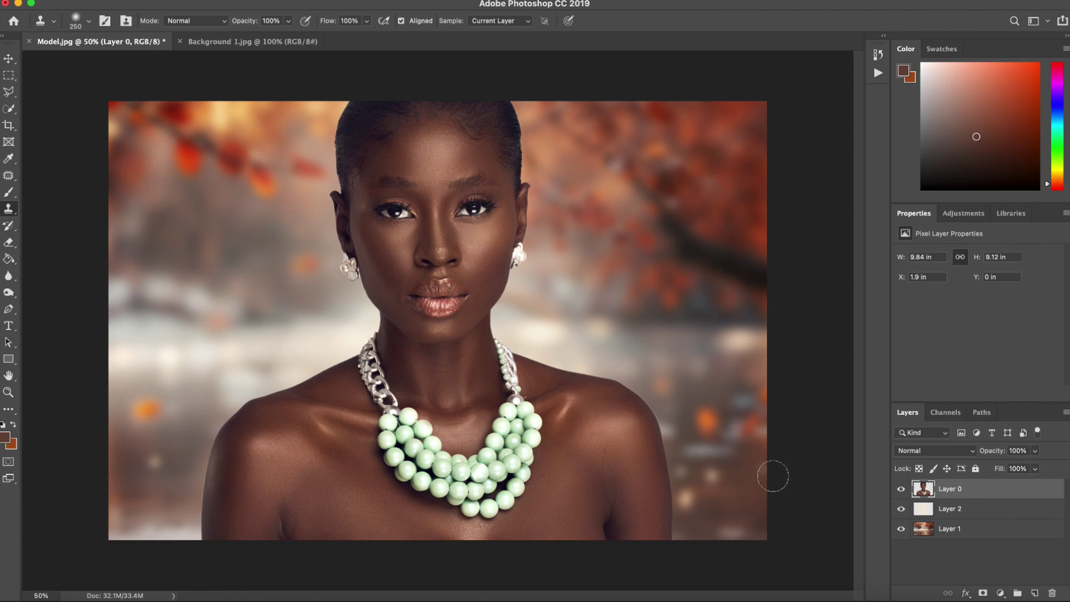
Add a Color Lookup adjustment layer above Layer 0 using the FallColors.look 3D LUT and lower its opacity to 20%
left_click(1001, 593)
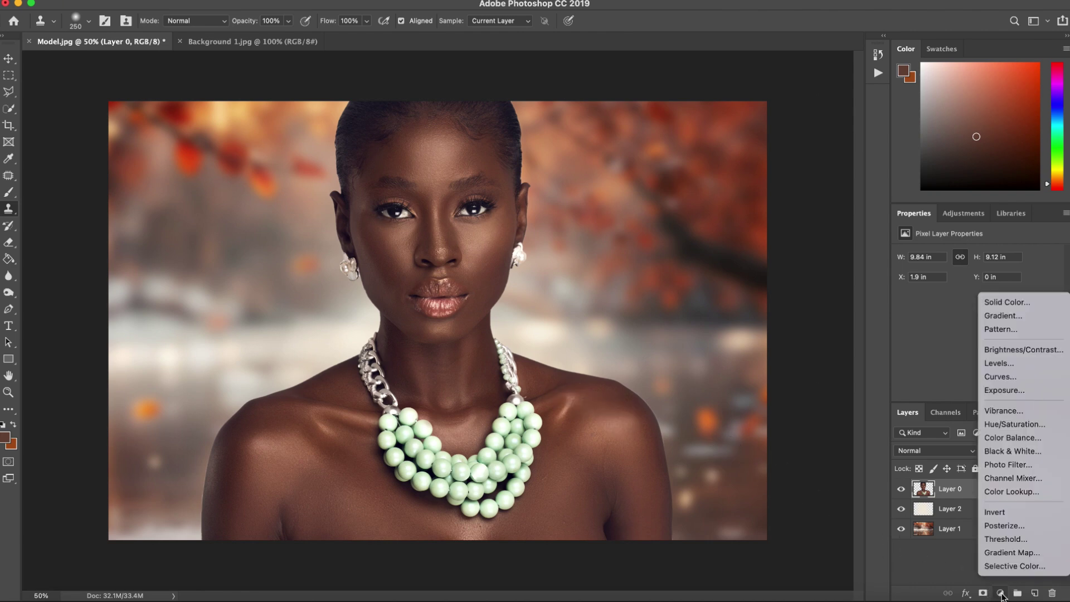
left_click(1018, 493)
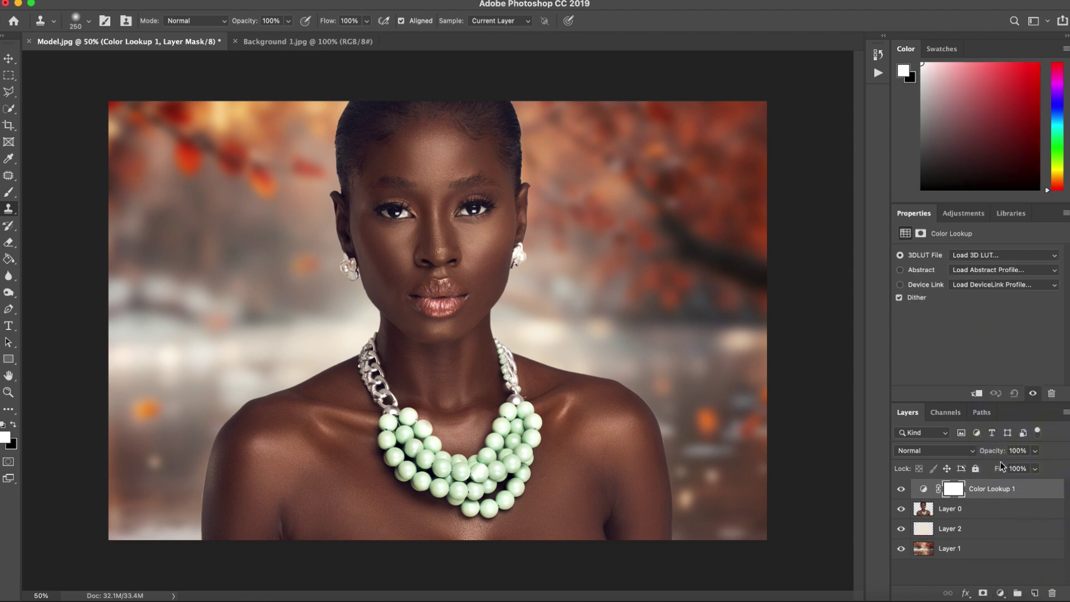
left_click(971, 255)
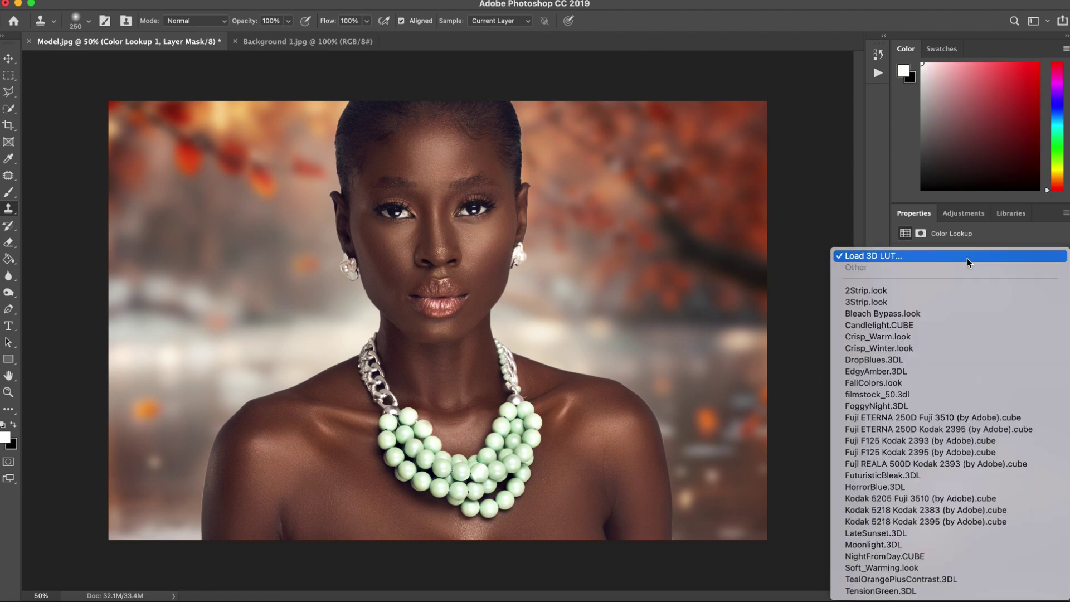
left_click(863, 386)
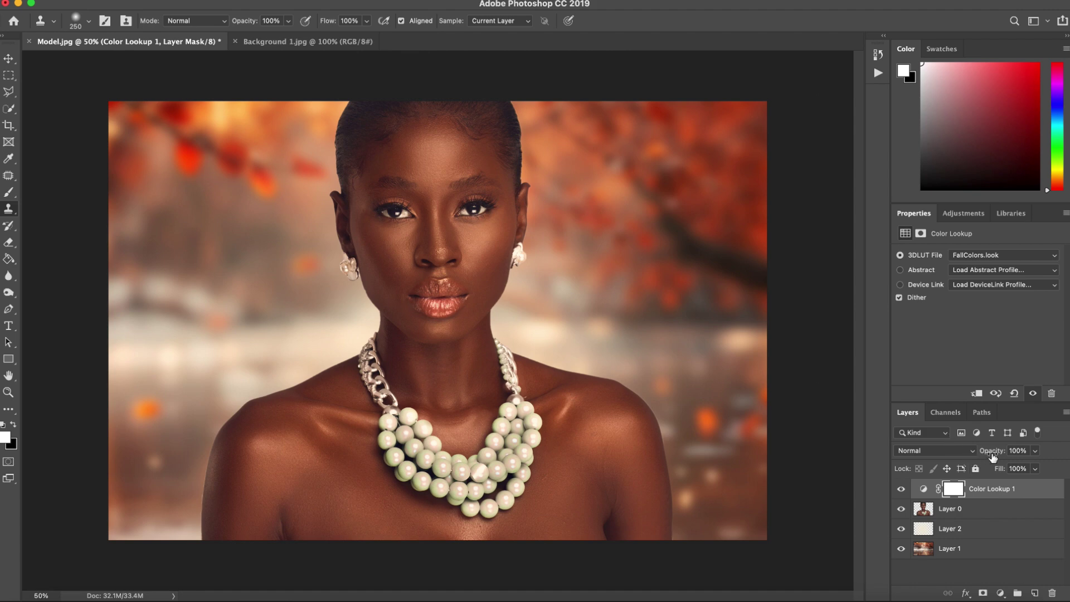
mouse_move(996, 457)
left_mouse_down()
mouse_move(950, 464)
mouse_move(993, 456)
left_mouse_up()
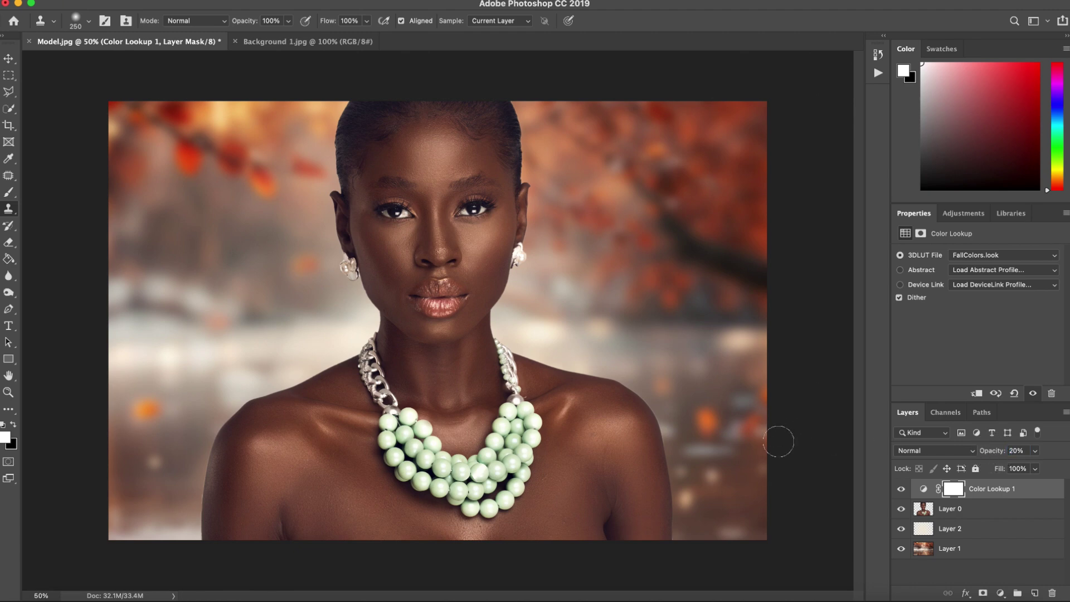
Toggle the Color Lookup layer's visibility to compare the image with and without the colour grade
left_click(901, 491)
left_click(901, 491)
left_click(901, 491)
left_click(902, 491)
left_click(901, 491)
left_click(901, 490)
Add a Levels adjustment layer on top with the RGB black input at 5 and the white input at 246
left_click(1001, 594)
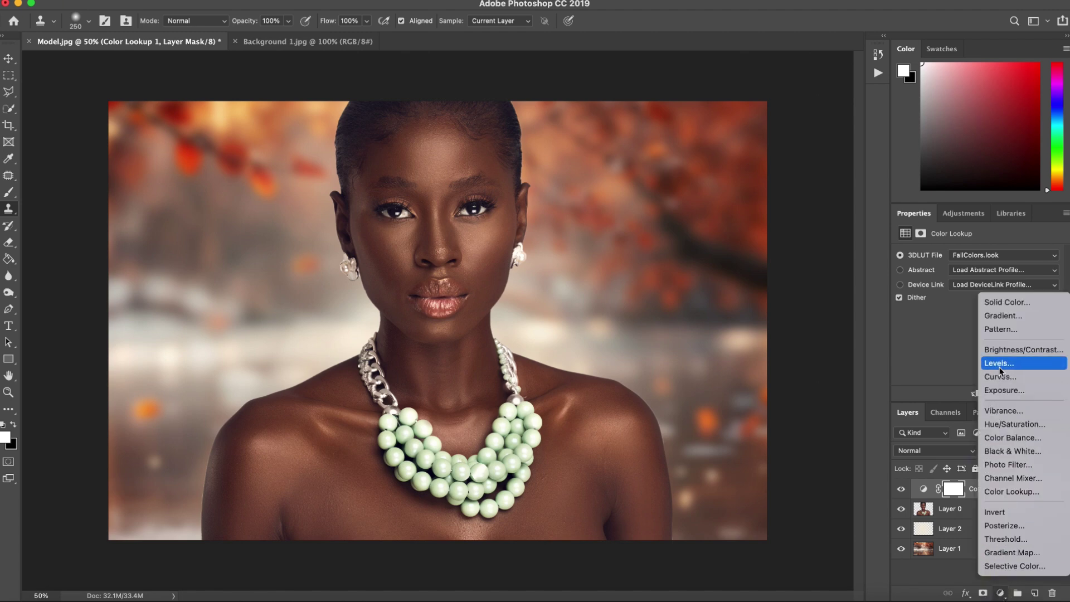
left_click(1001, 593)
left_click(1000, 593)
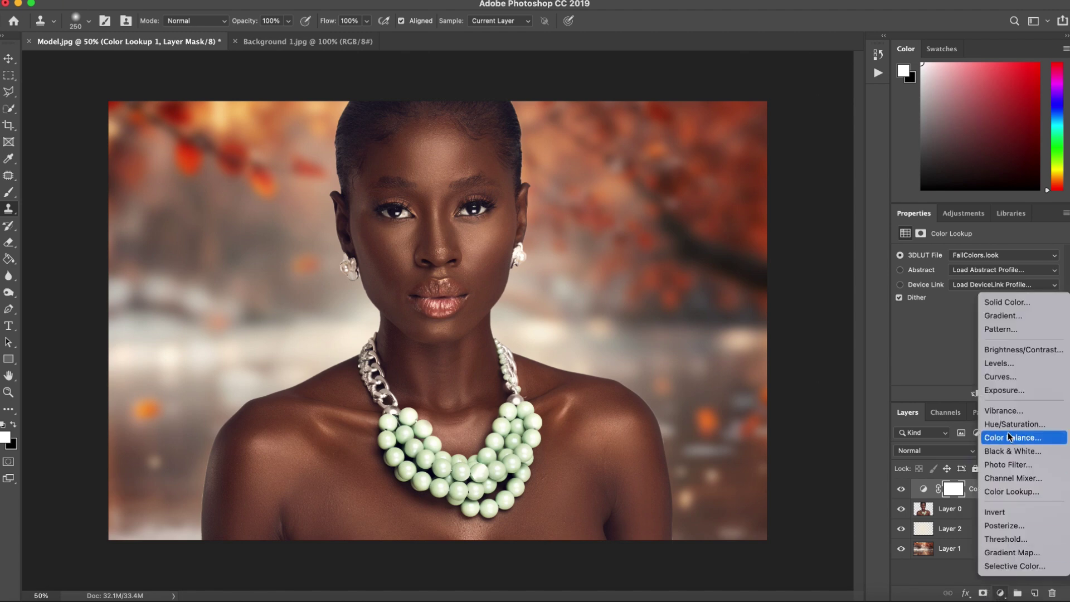
left_click(999, 364)
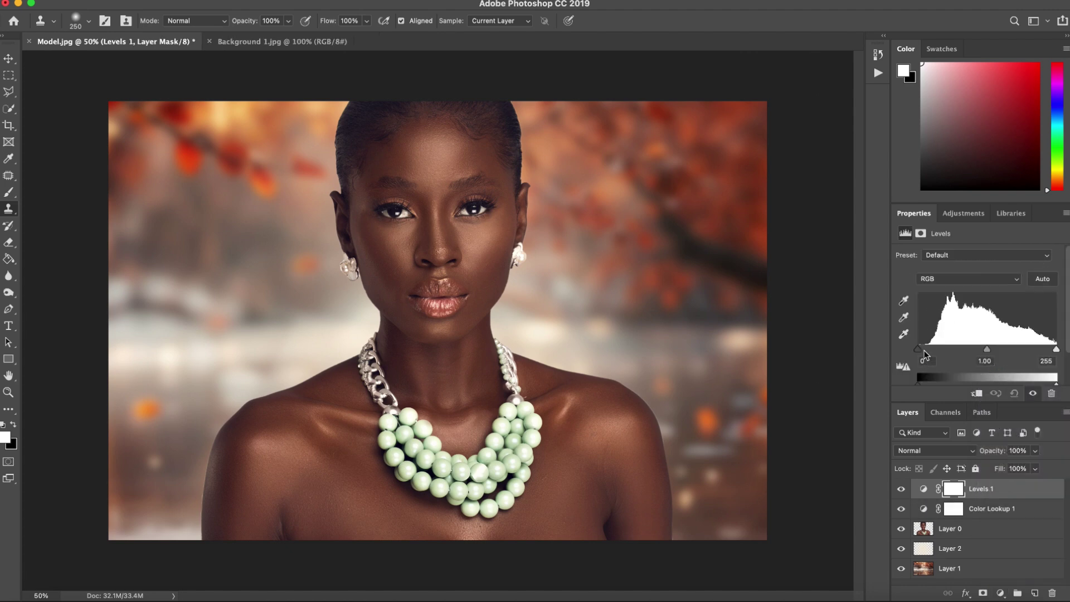
left_click_drag(923, 353, 923, 354)
left_click_drag(923, 354, 921, 354)
double_click(925, 361)
type("5")
left_click_drag(1056, 350, 1053, 353)
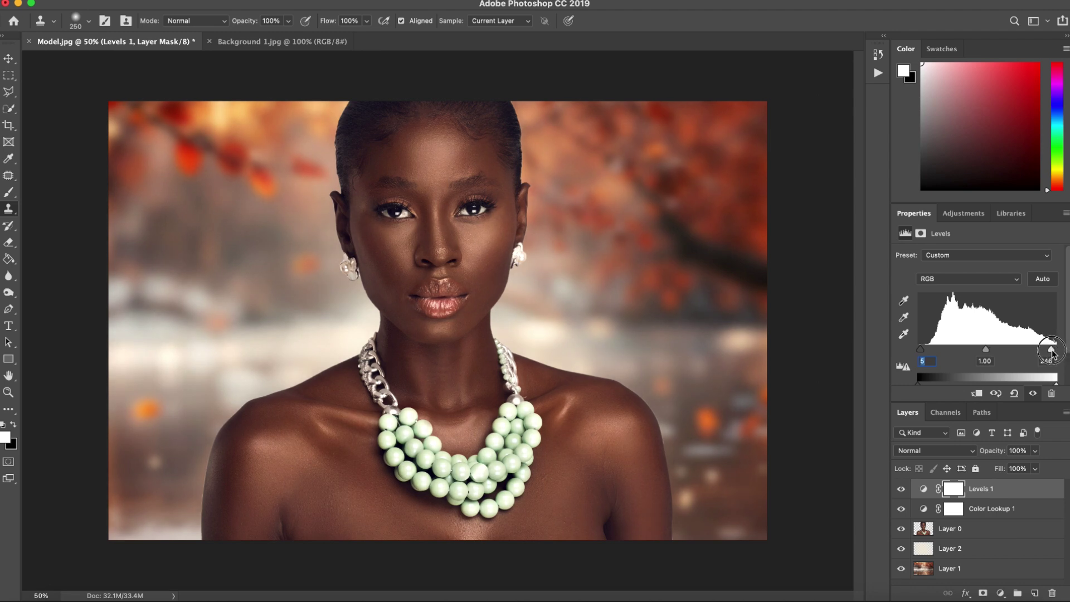
Toggle the Levels layer's visibility to compare the contrast before and after the RGB adjustment
left_click(902, 489)
left_click(902, 489)
left_click(901, 489)
left_click(901, 489)
left_click(901, 489)
left_click(902, 490)
left_click(902, 491)
Raise the black output level of the Levels adjustment's Red channel to 4
left_click(938, 280)
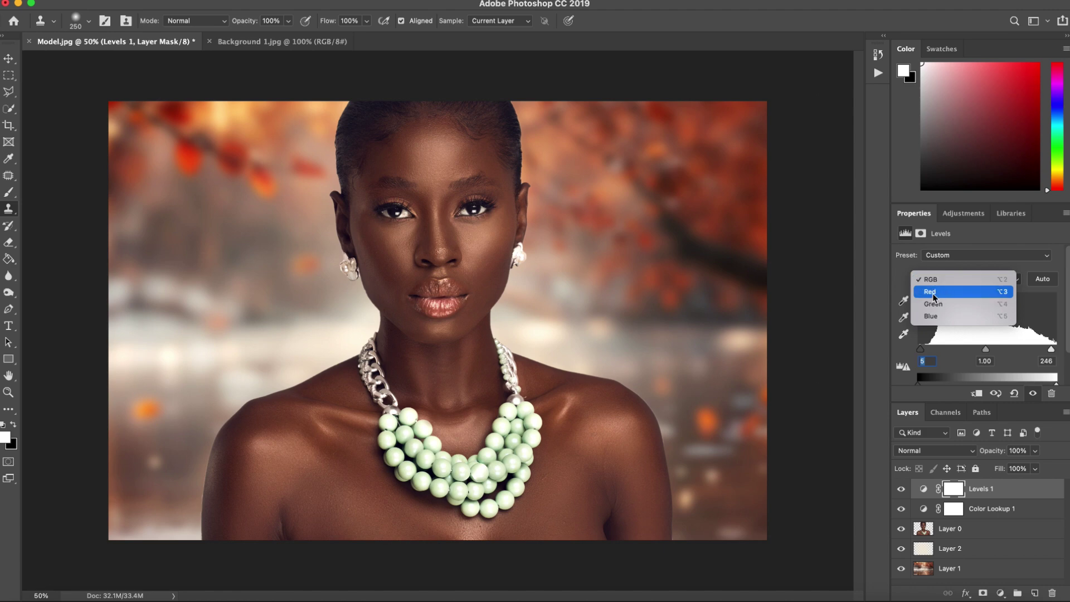
left_click(938, 295)
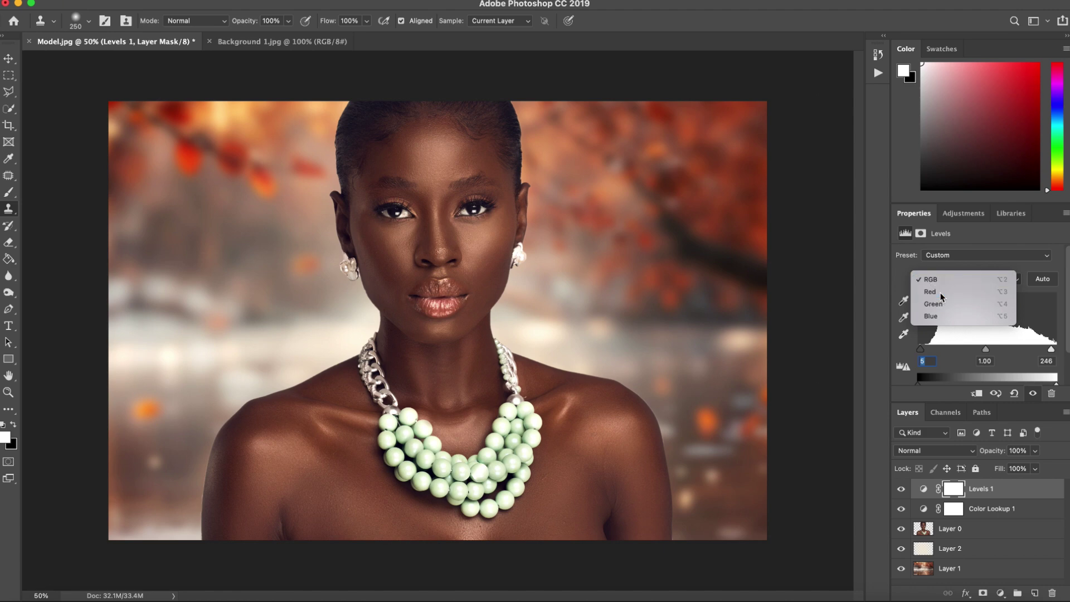
scroll(932, 356, "down", 3)
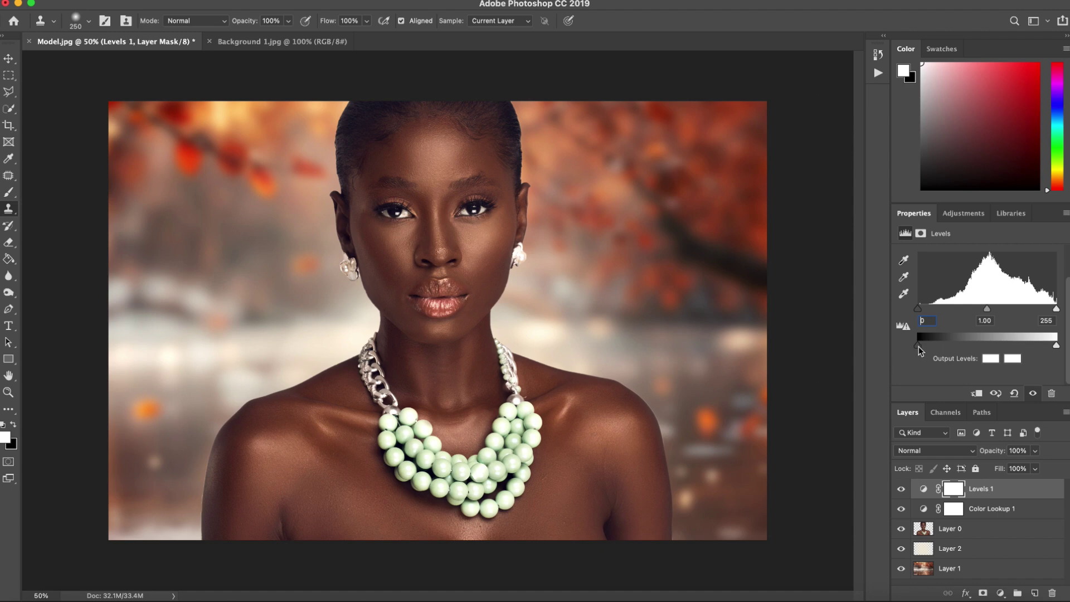
left_click(920, 348)
mouse_move(918, 348)
left_mouse_down()
mouse_move(943, 347)
mouse_move(921, 349)
left_mouse_up()
left_click(919, 348)
left_click_drag(920, 349, 921, 349)
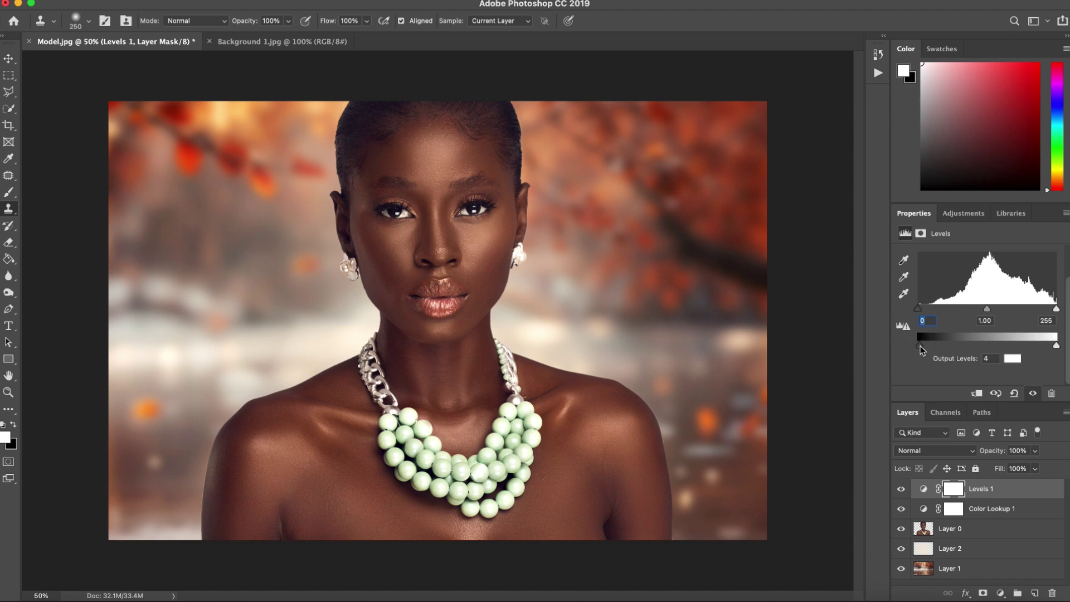
Toggle the visibility of the Levels 1 and Color Lookup 1 layers to examine each adjustment's effect on the composite
left_click(901, 490)
left_click(902, 490)
left_click(902, 490)
left_click(902, 489)
left_click(902, 490)
left_click(902, 490)
left_click(902, 490)
left_click(901, 509)
left_click(902, 509)
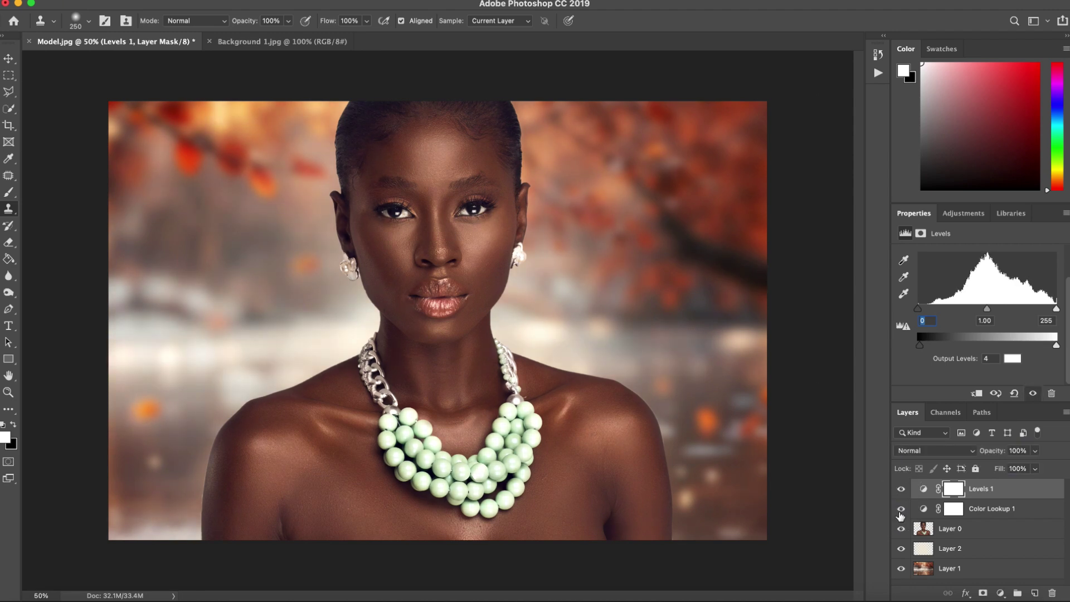
Select Color Lookup 1, compare the original Model.jpg snapshot with the finished composite in the history, and return to the latest state
left_click(981, 508)
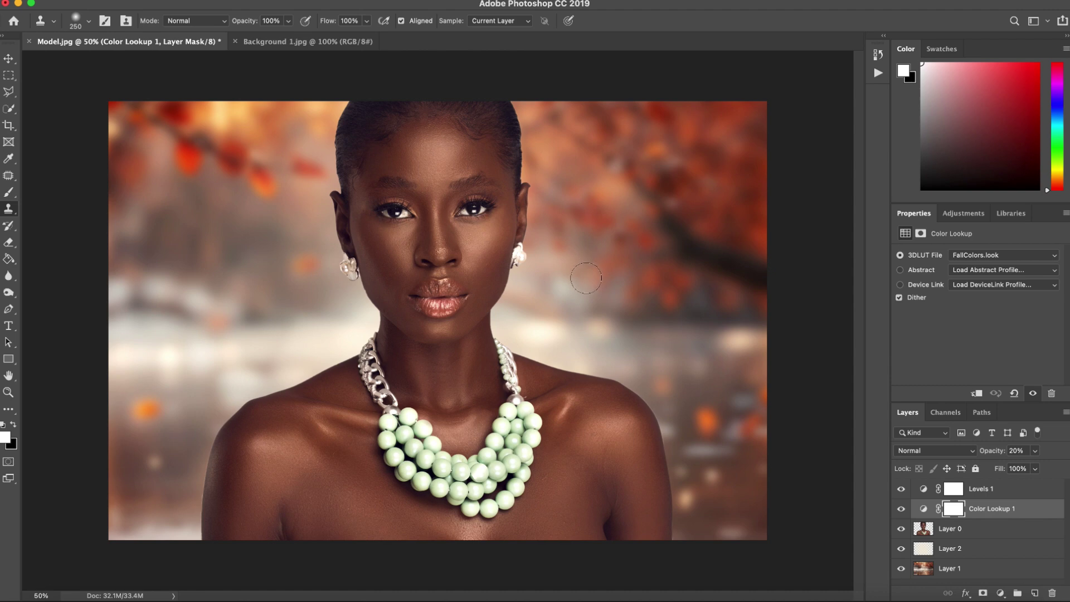
left_click(878, 55)
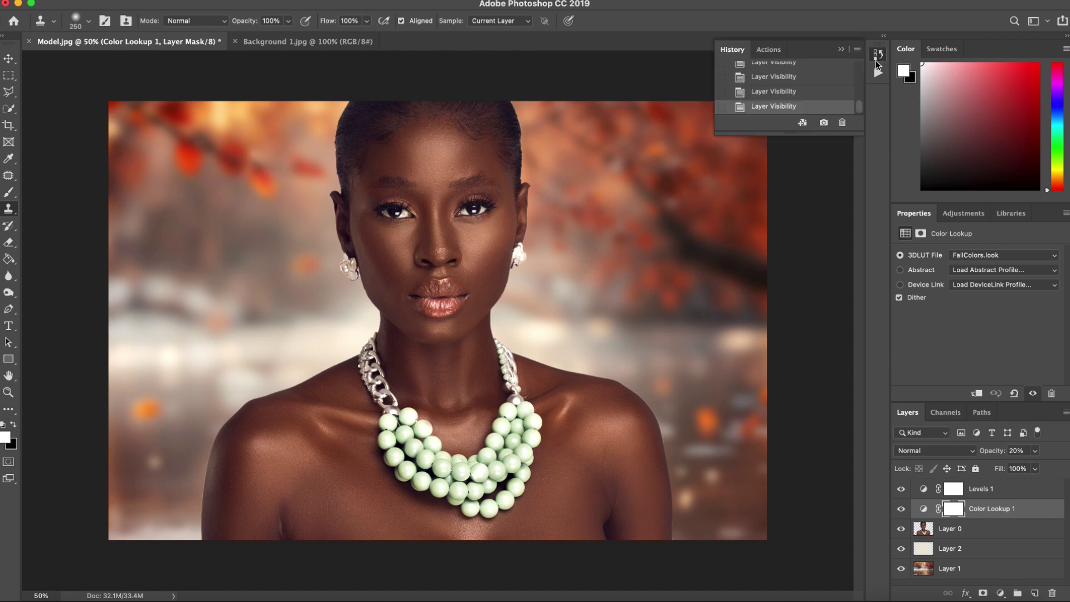
left_click_drag(859, 106, 857, 64)
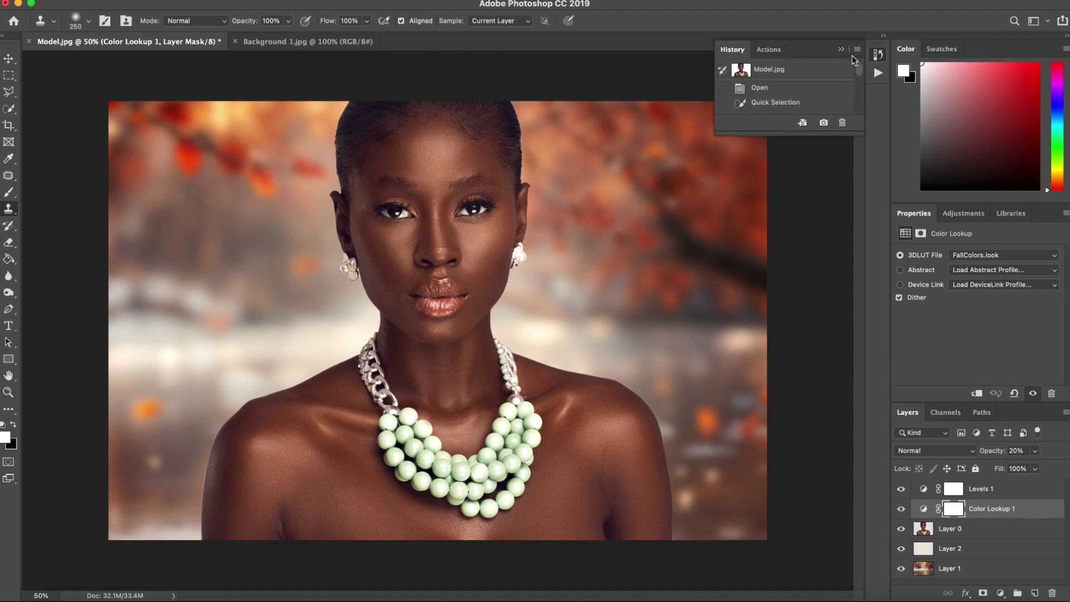
left_click(775, 71)
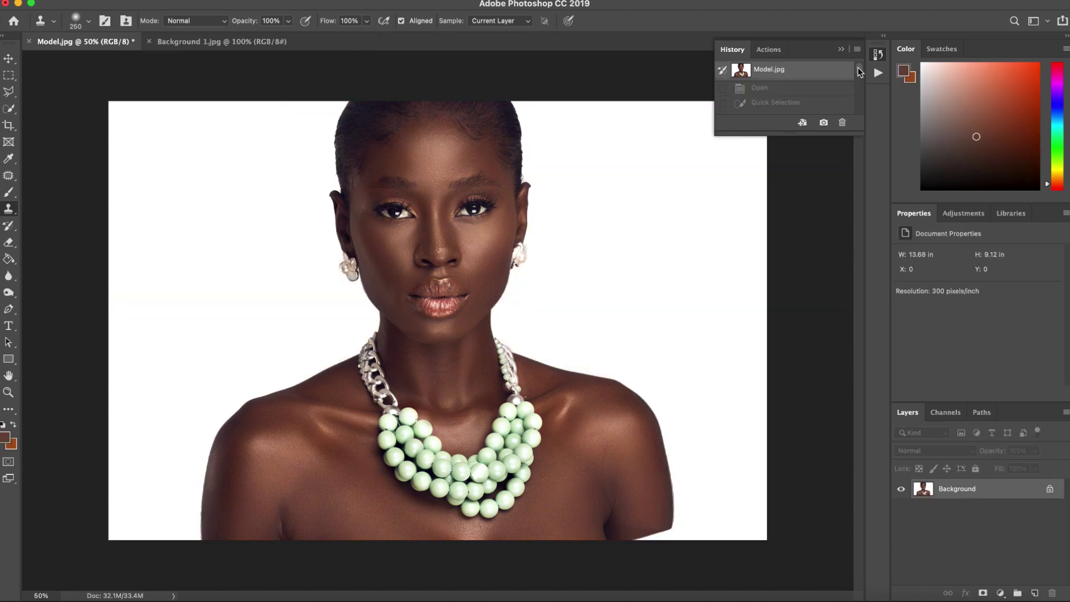
left_click_drag(859, 71, 859, 111)
left_click(766, 108)
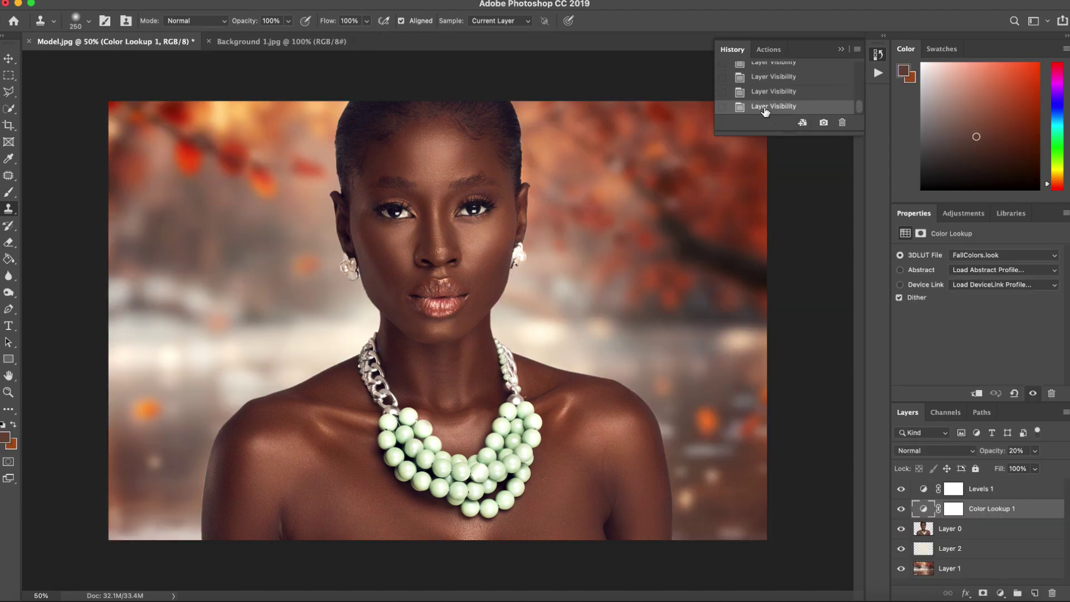
left_click(877, 54)
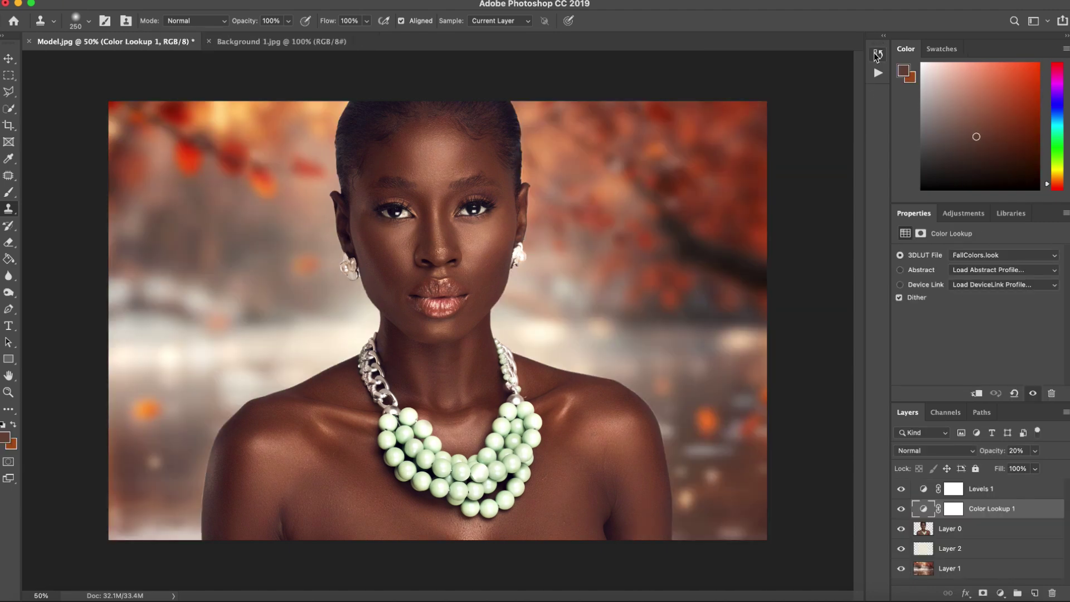